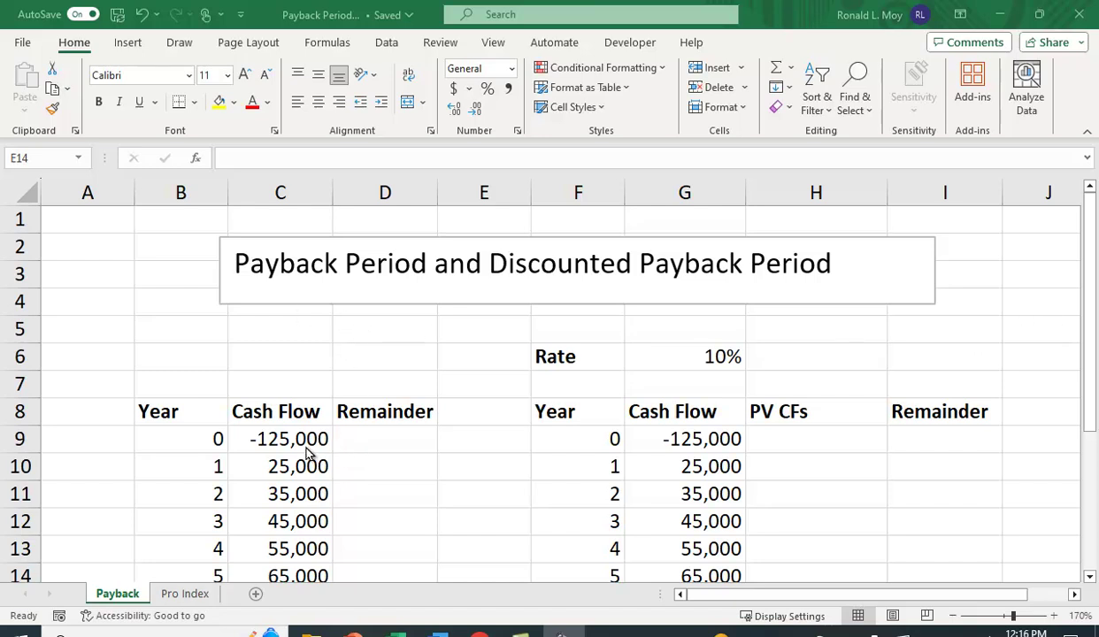
- Enter =SUM($C$9:C9) in D9 as a running cash-flow total showing -125,000
scroll(431, 466, down, 1)
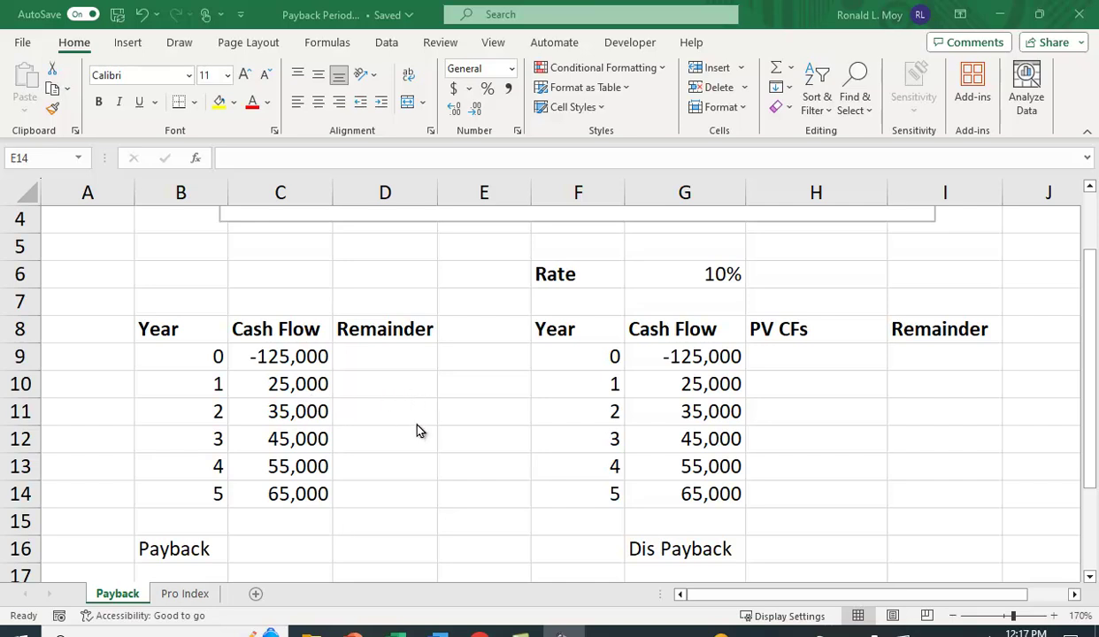
click(383, 367)
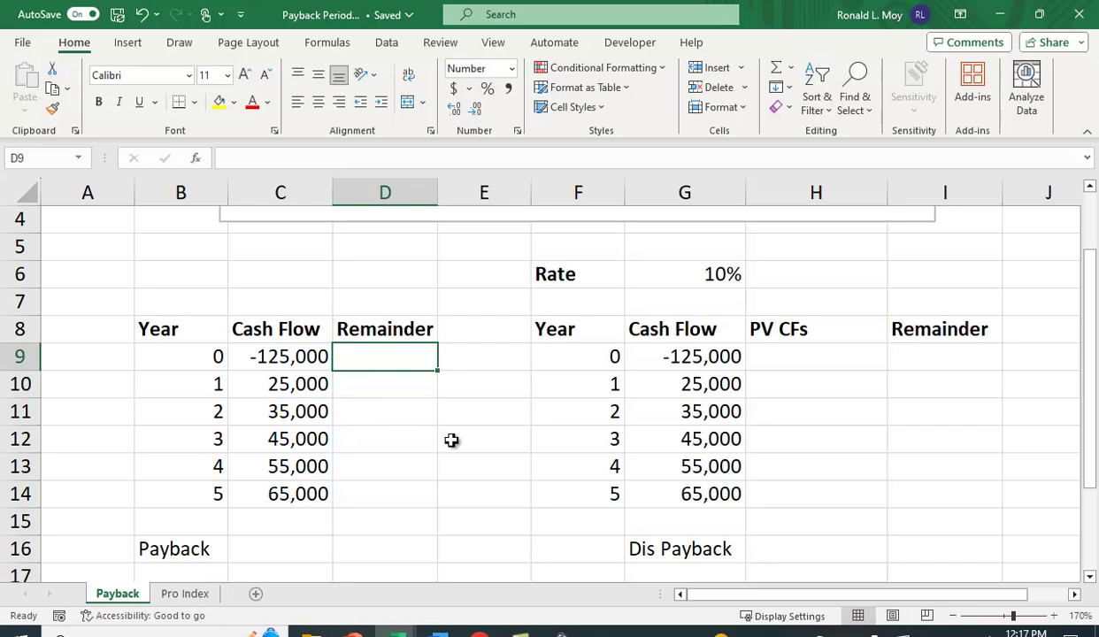
text(=su)
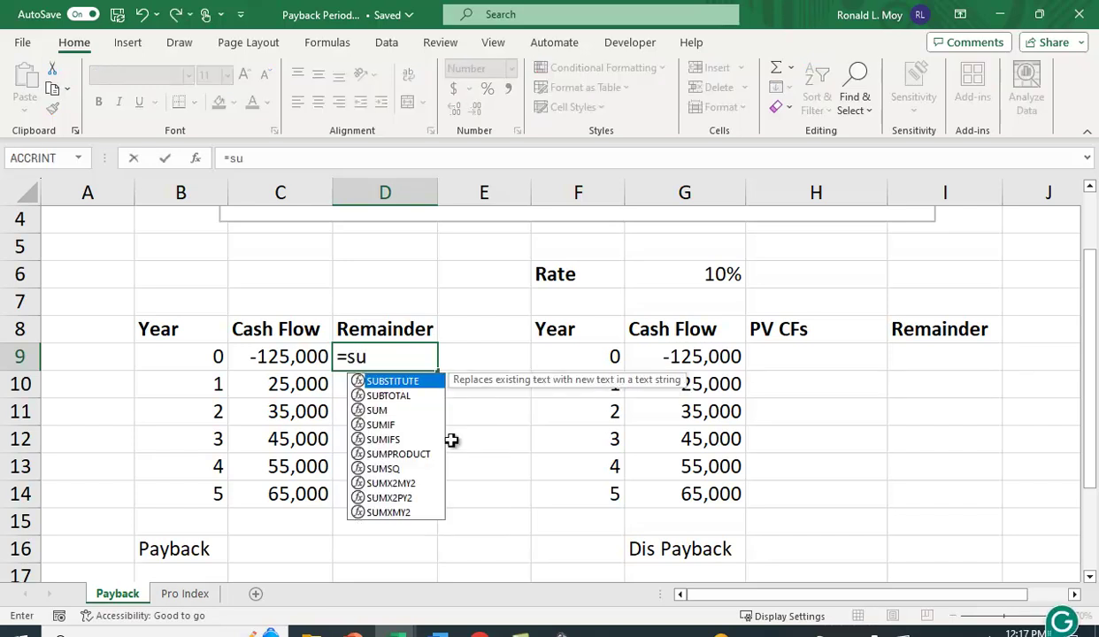
text(m()
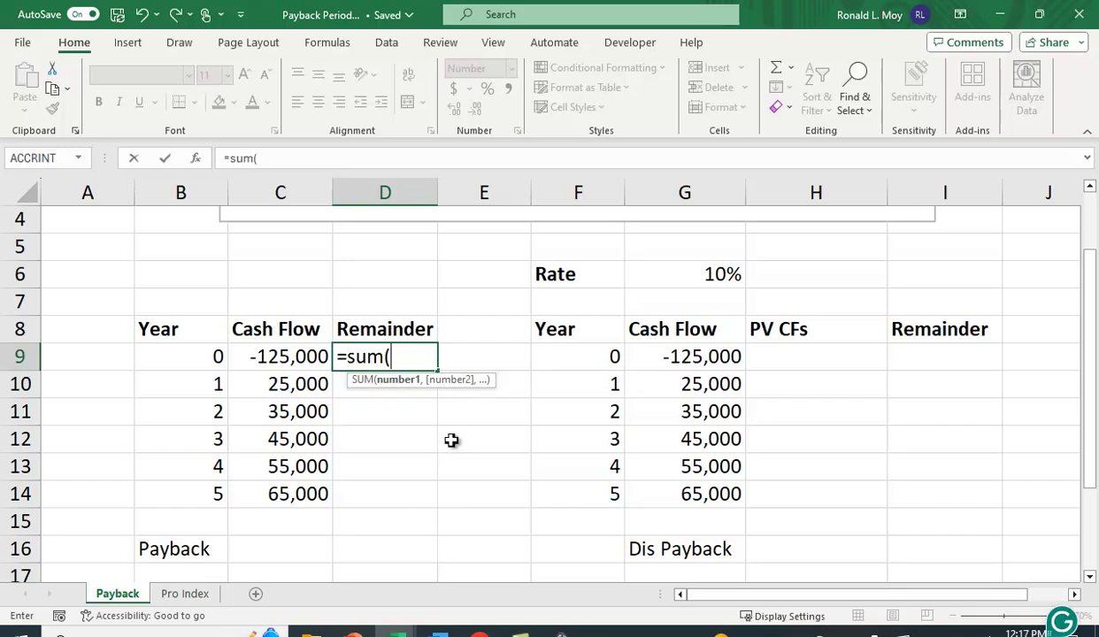
text(c9)
key(F4)
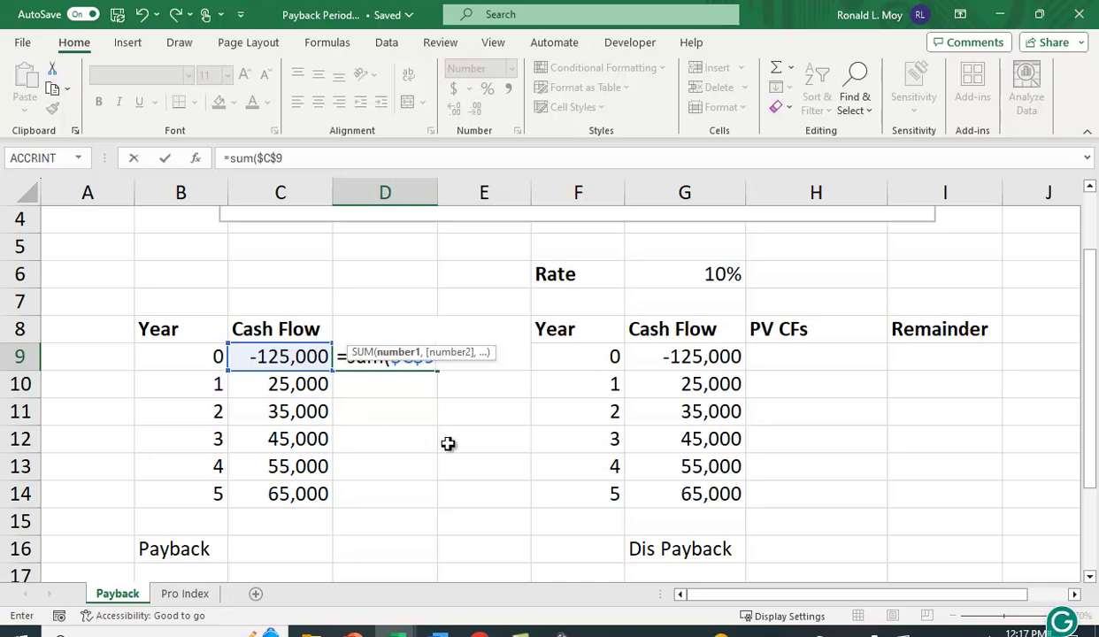
text(c9)
key(BackSpace)
key(BackSpace)
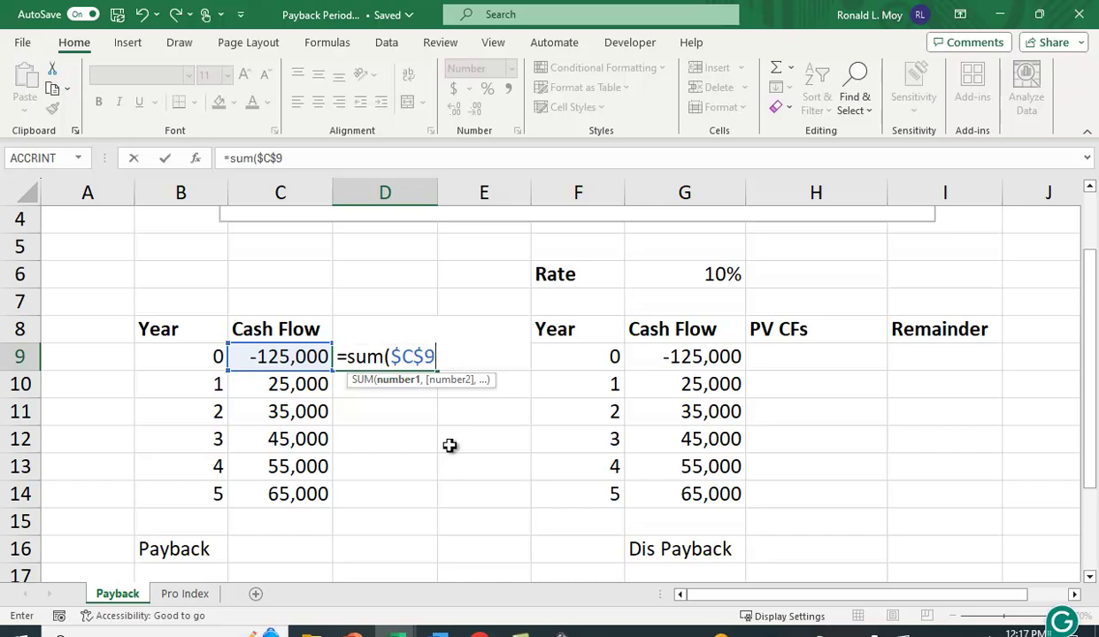
text(:c9)
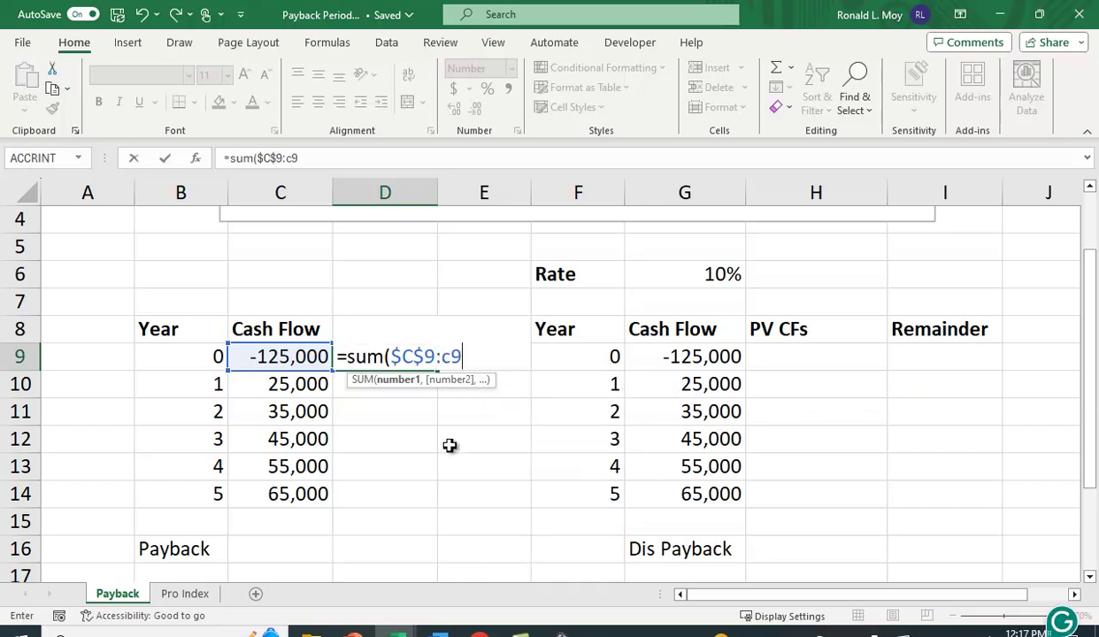
text())
key(Return)
scroll(450, 445, up, 1)
scroll(481, 465, down, 1)
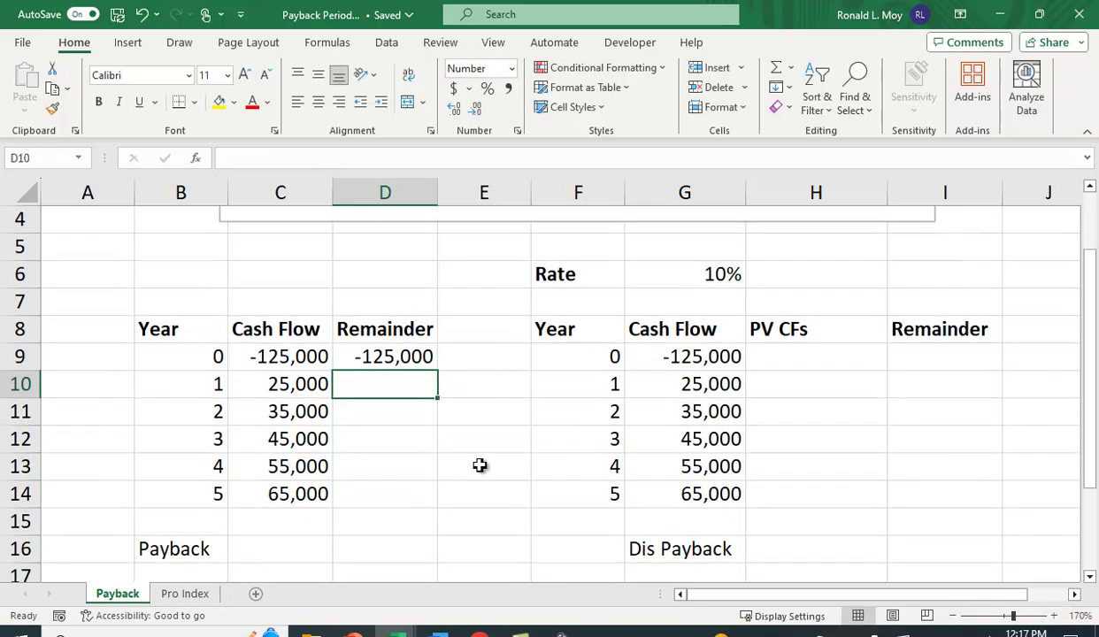
- Copy D9's running SUM down to D14, giving -100,000, -65,000, -20,000, 35,000 and 100,000
click(423, 358)
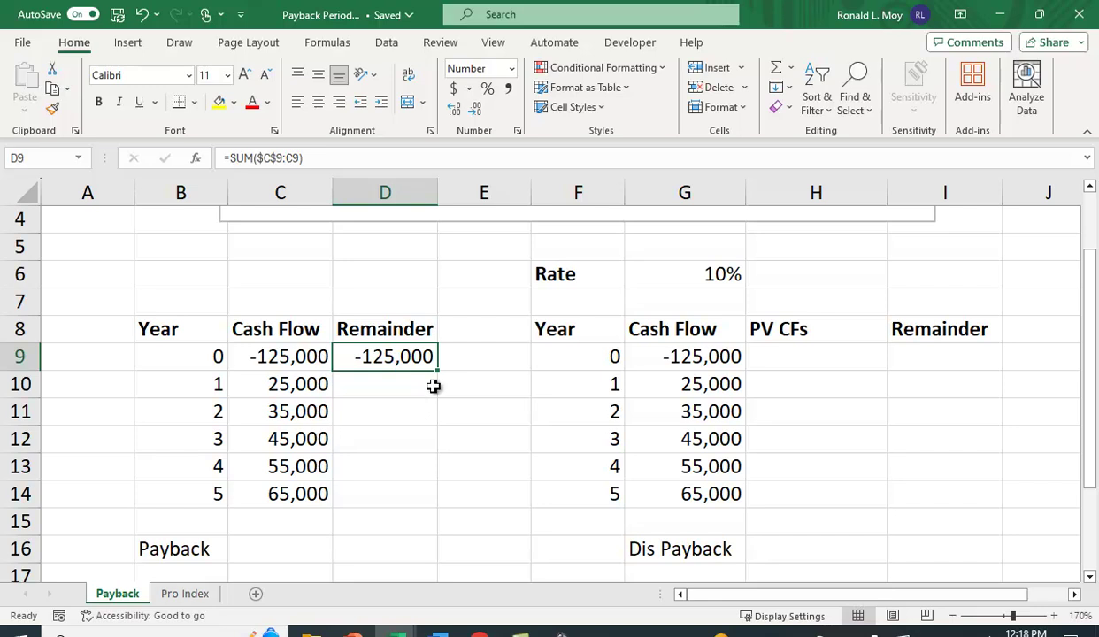
drag(435, 370, 459, 397)
click(502, 455)
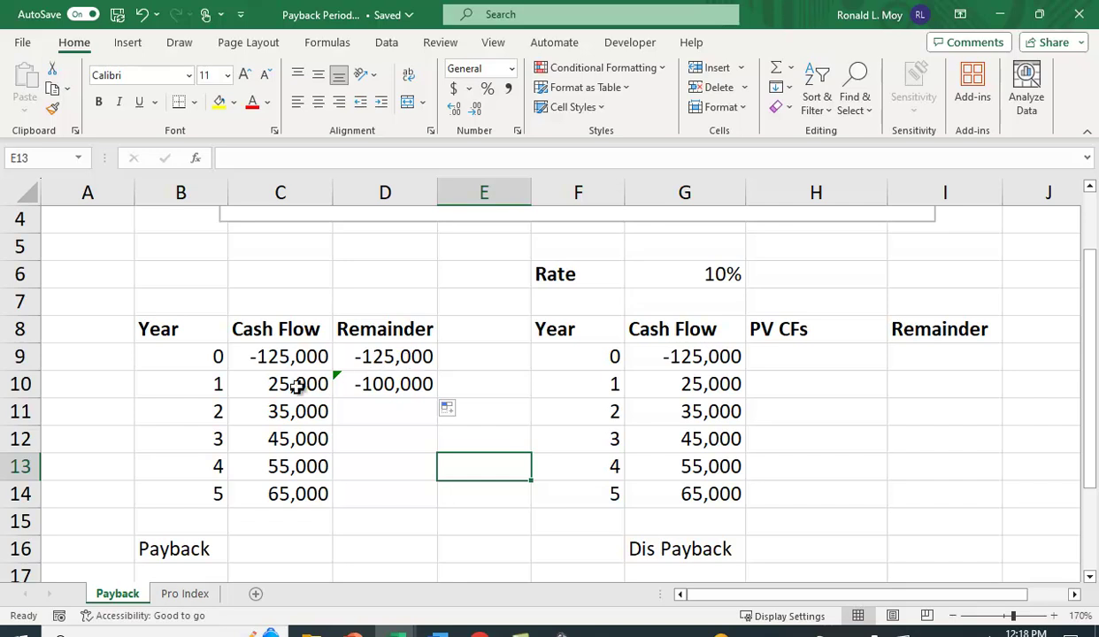
click(406, 391)
drag(436, 403, 437, 424)
click(485, 489)
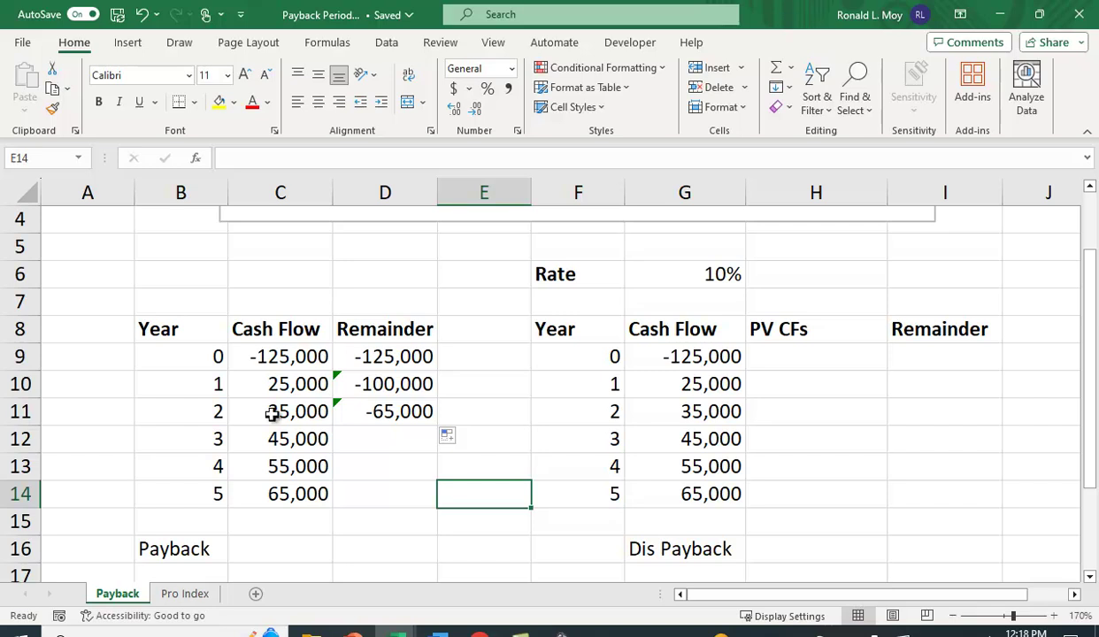
click(416, 415)
drag(438, 426, 442, 507)
click(524, 501)
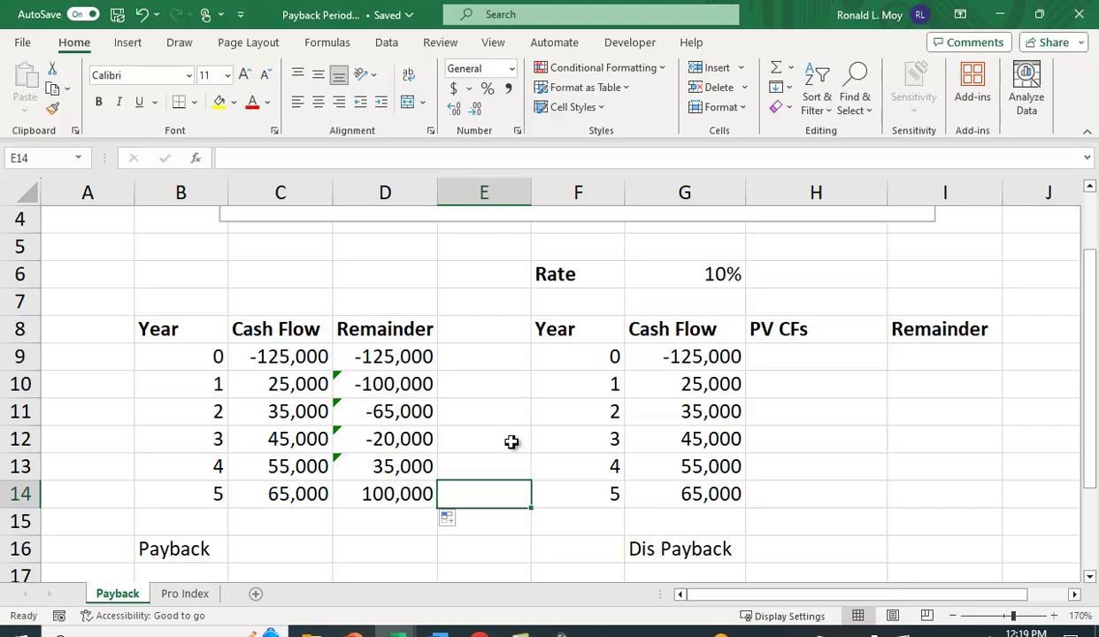
- Enter =3+(-D12/C13) in C16 for a payback period of 3.36 years
click(282, 550)
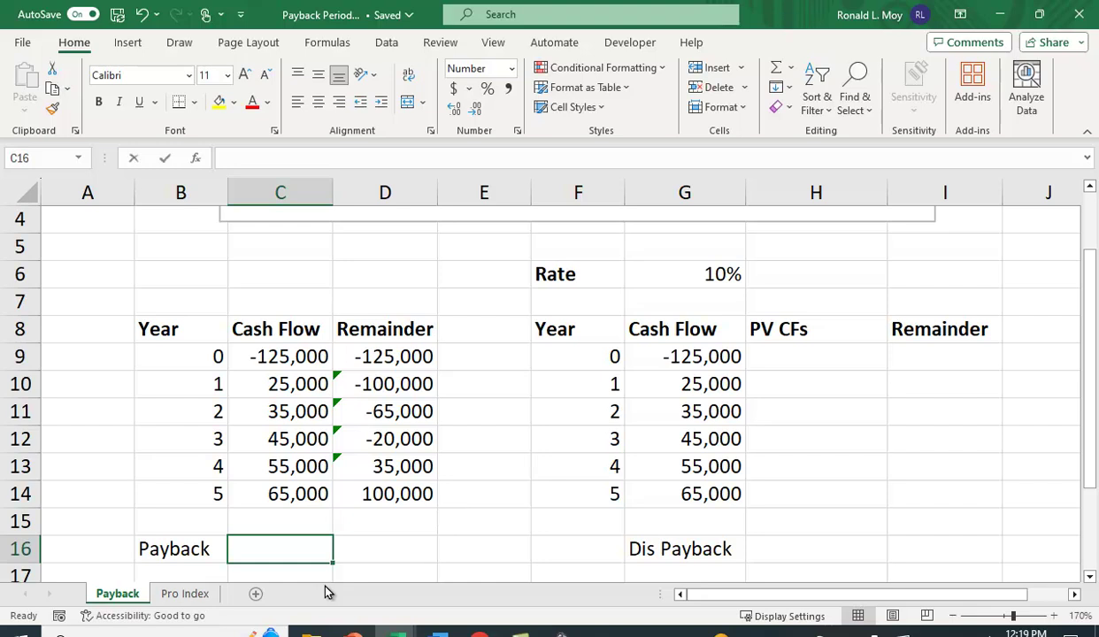
text(=3)
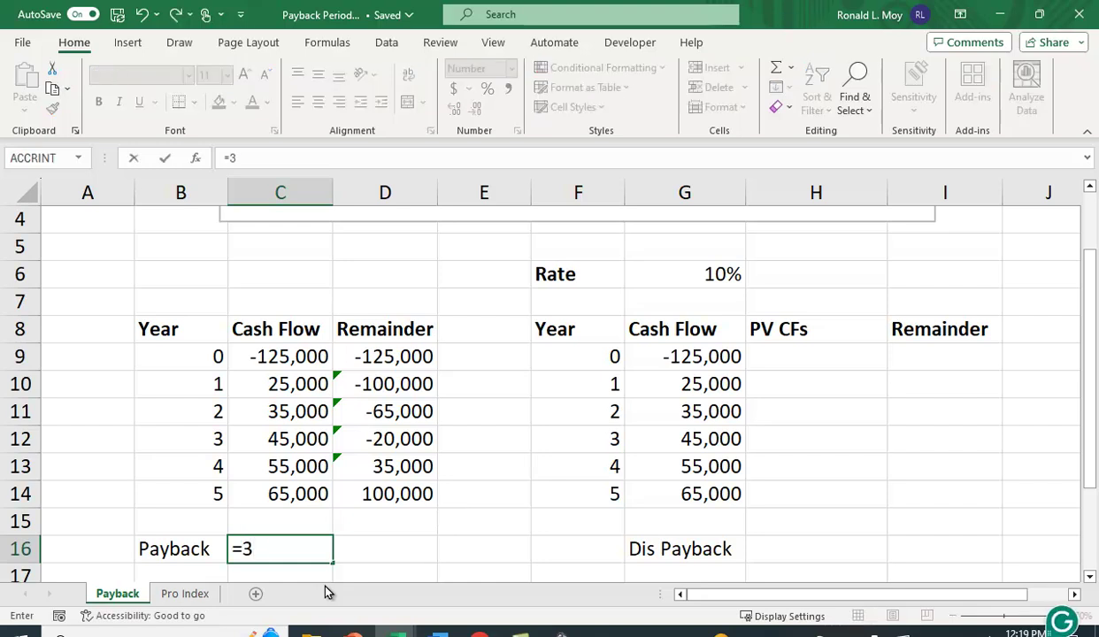
text(+(-)
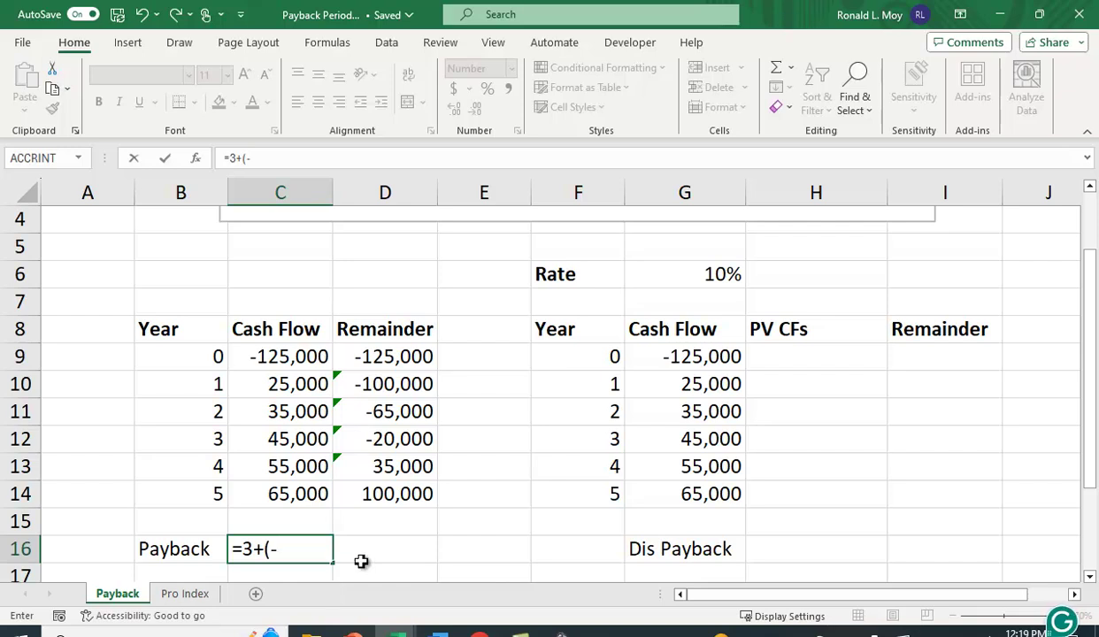
click(419, 439)
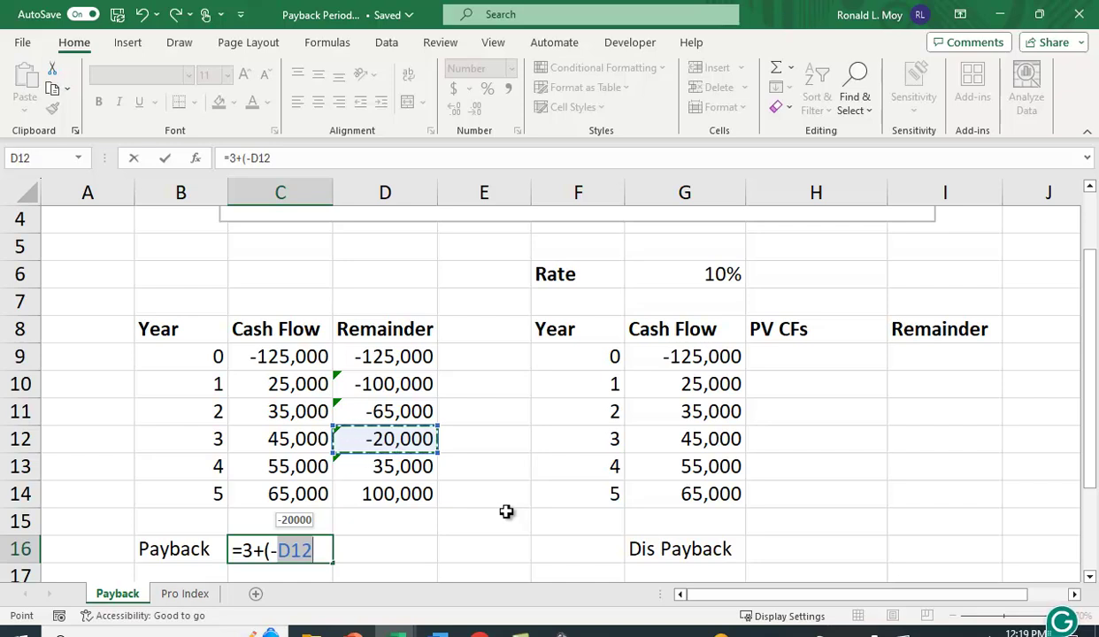
text(/)
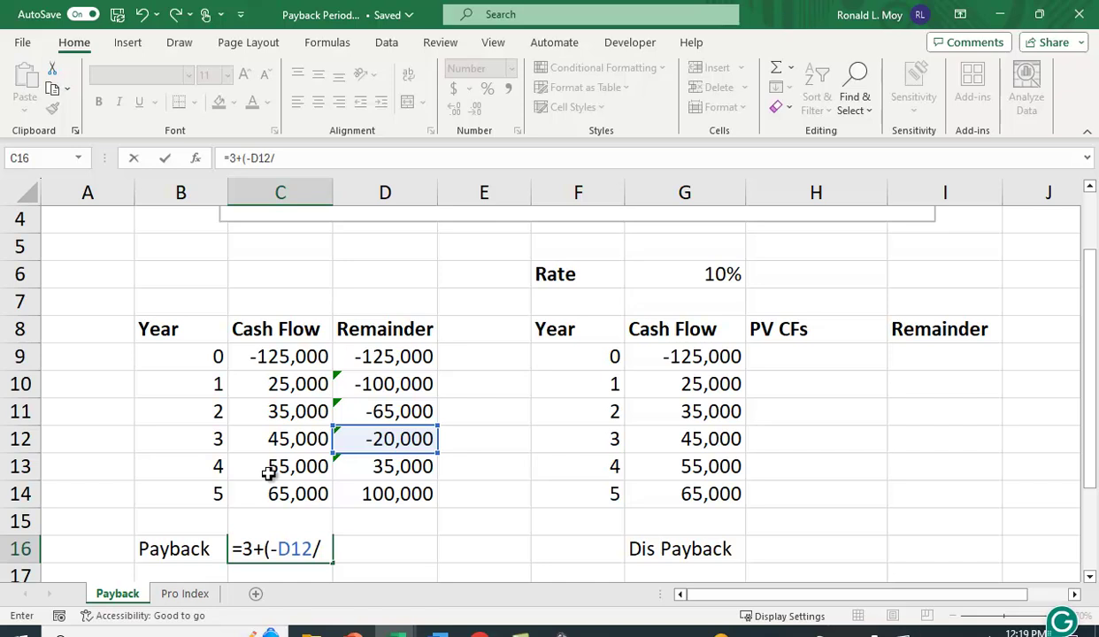
click(264, 461)
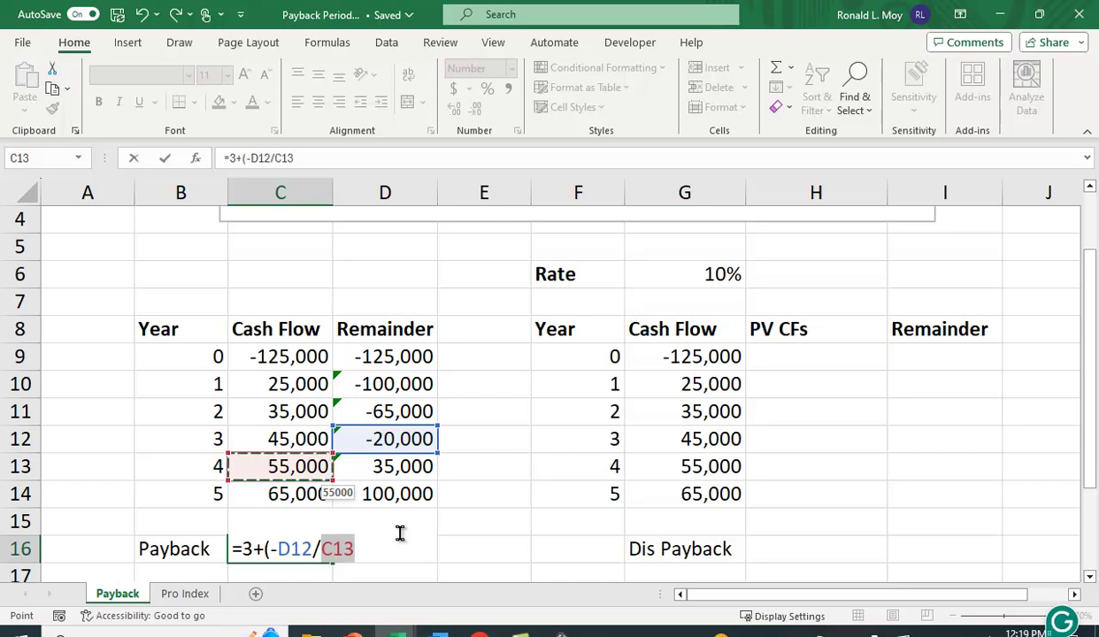
text())
key(Return)
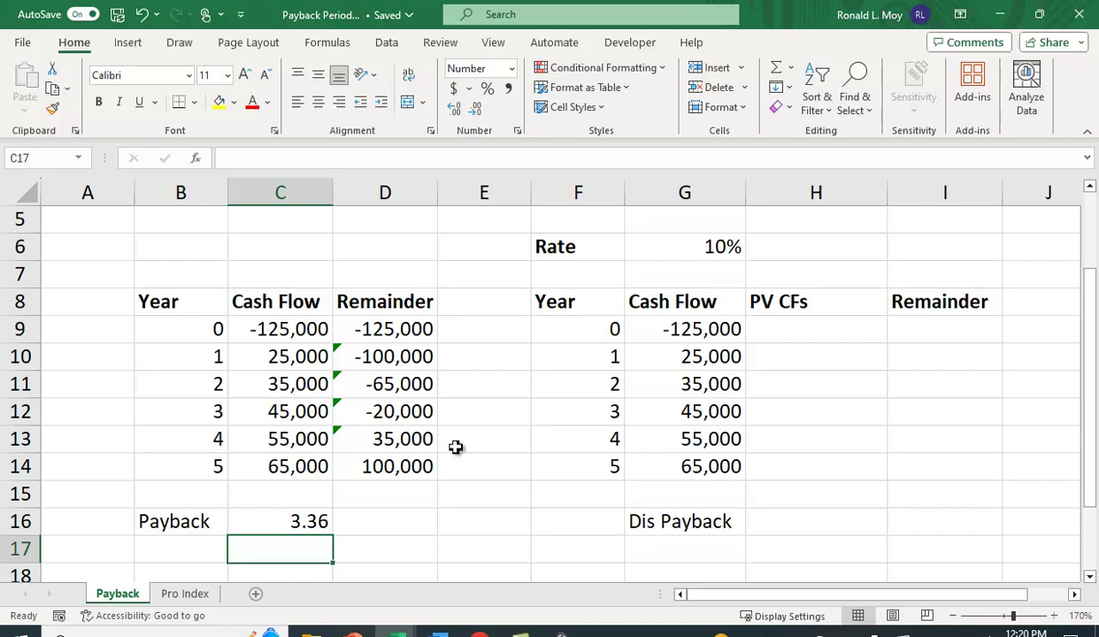
- Enter =PV($G$6,F9,0,-G9) in H9 for a year 0 present value of ($125,000)
click(791, 335)
text(=pv()
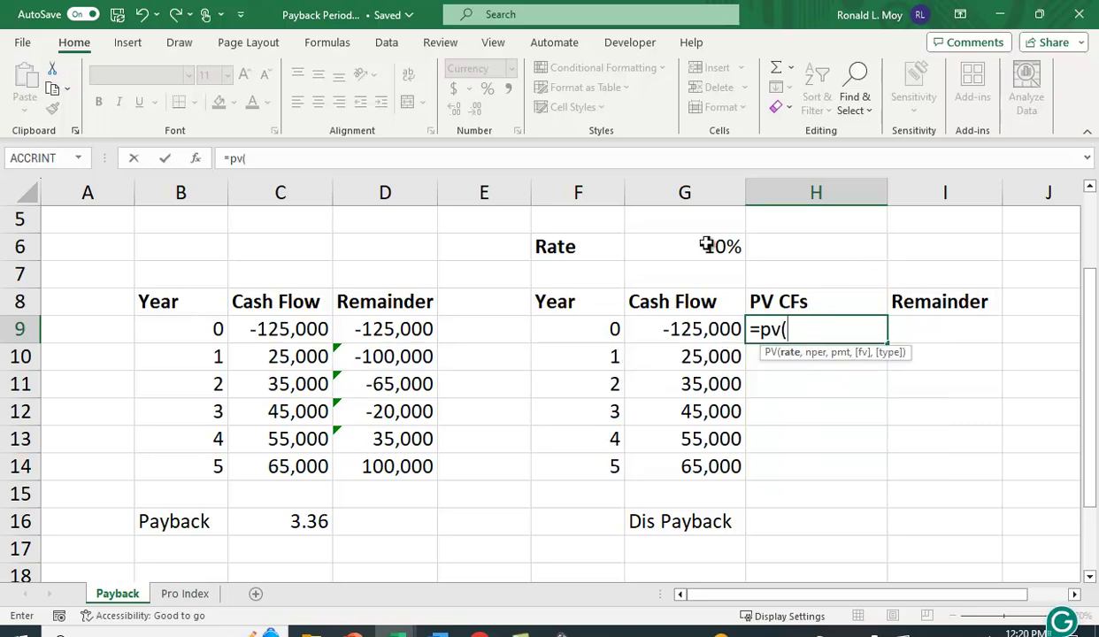
click(705, 246)
key(F4)
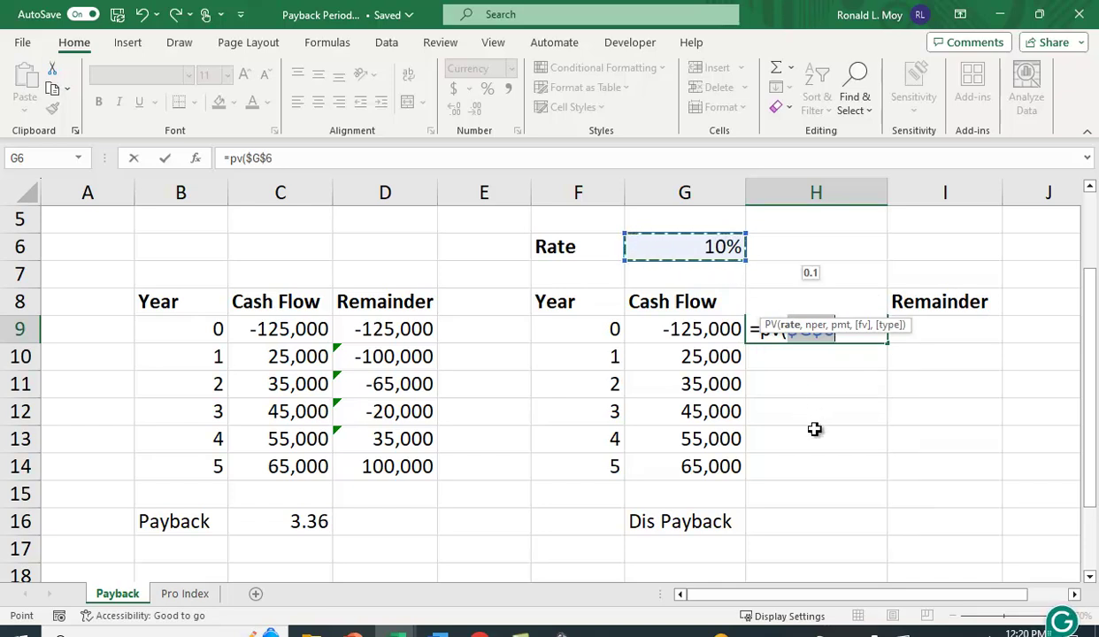
text(,0,)
key(BackSpace)
key(BackSpace)
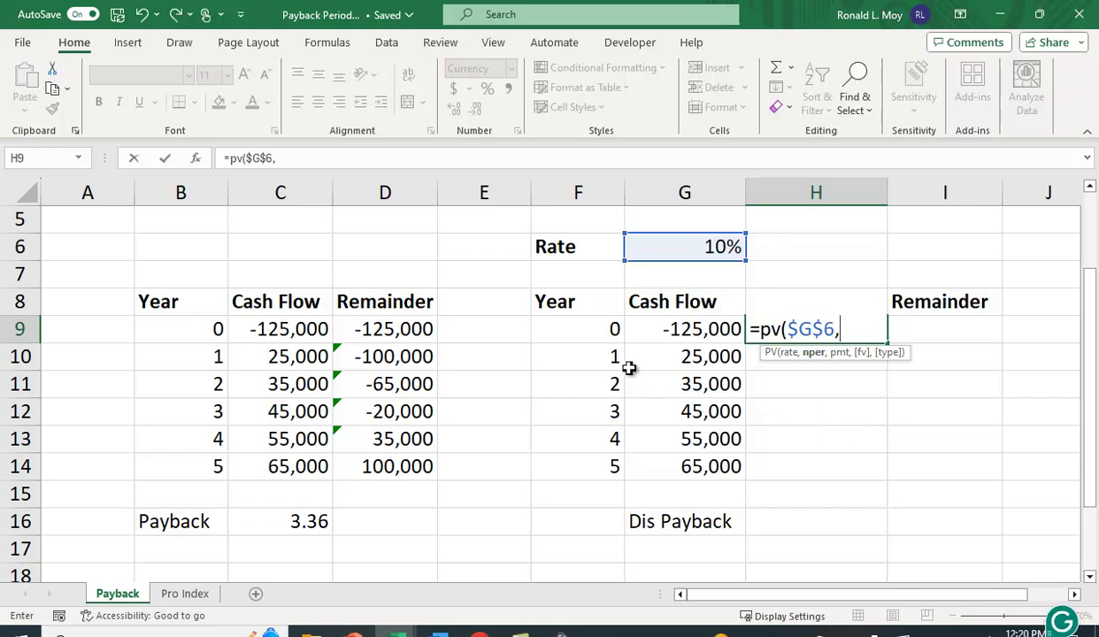
click(589, 331)
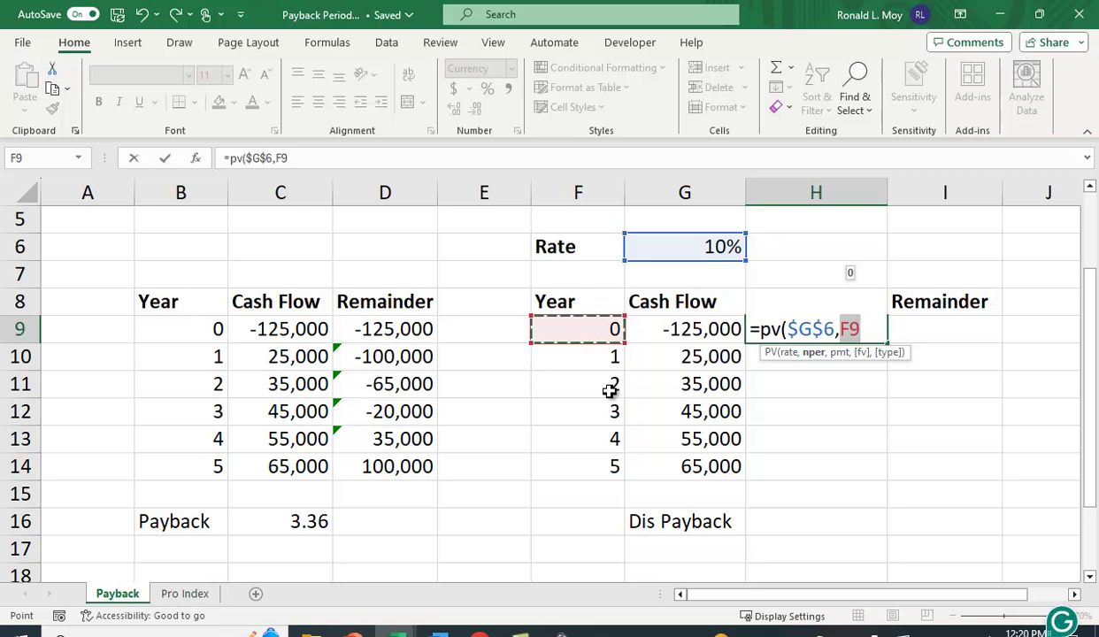
text(,)
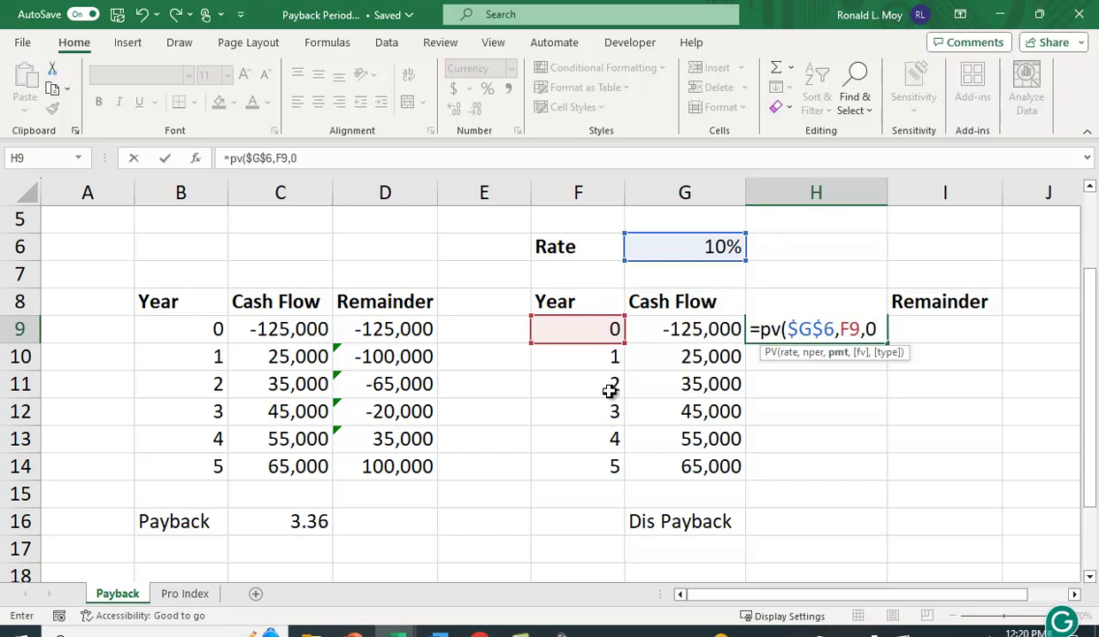
text(0,)
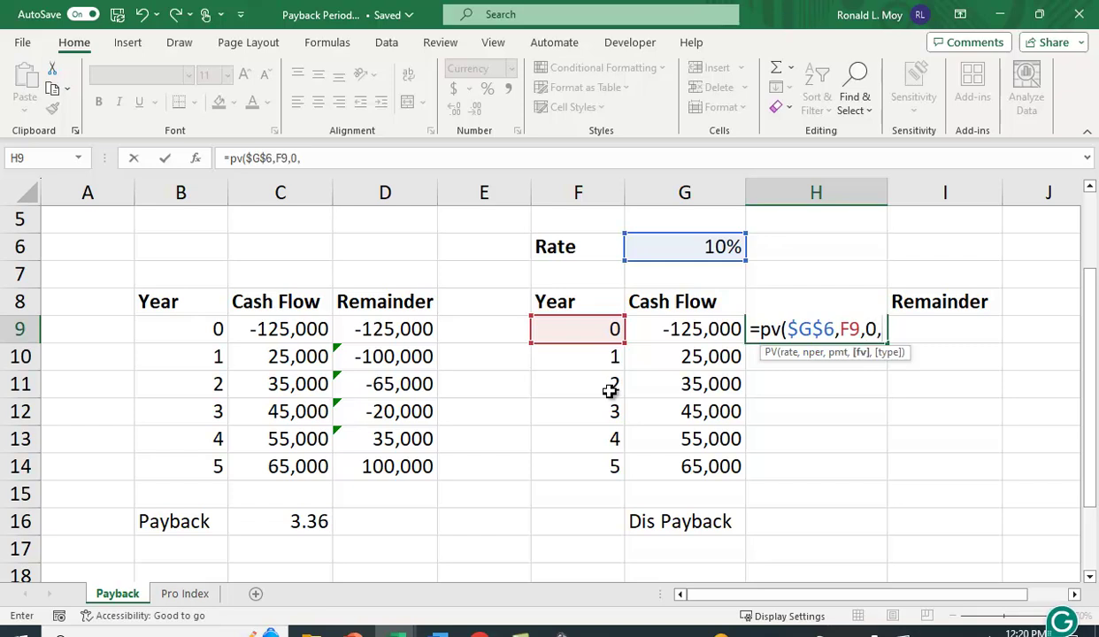
text(-)
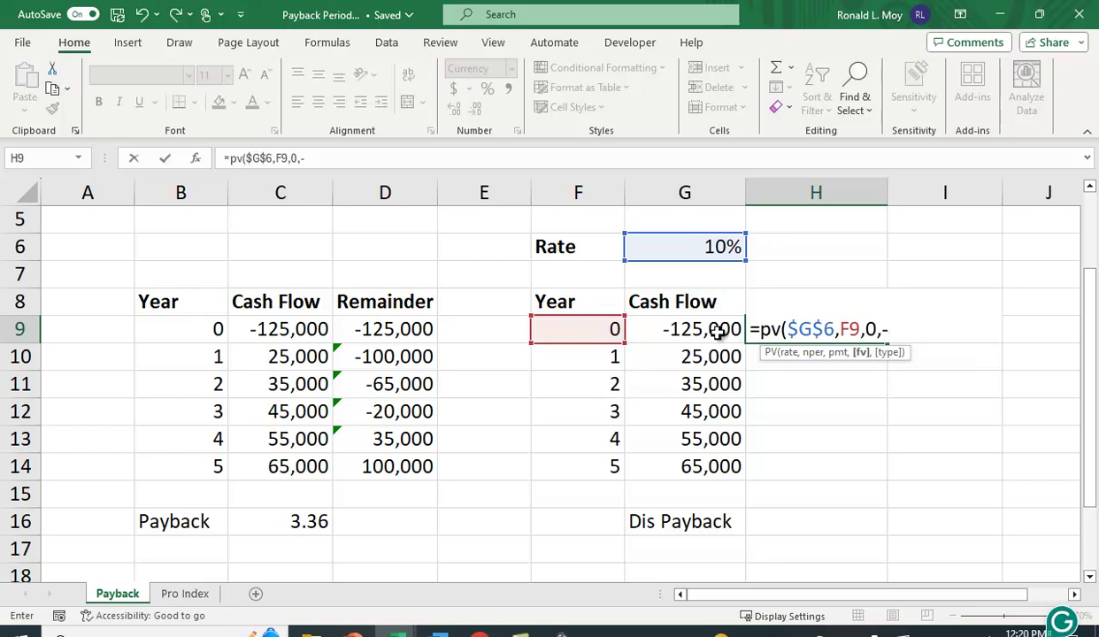
click(713, 330)
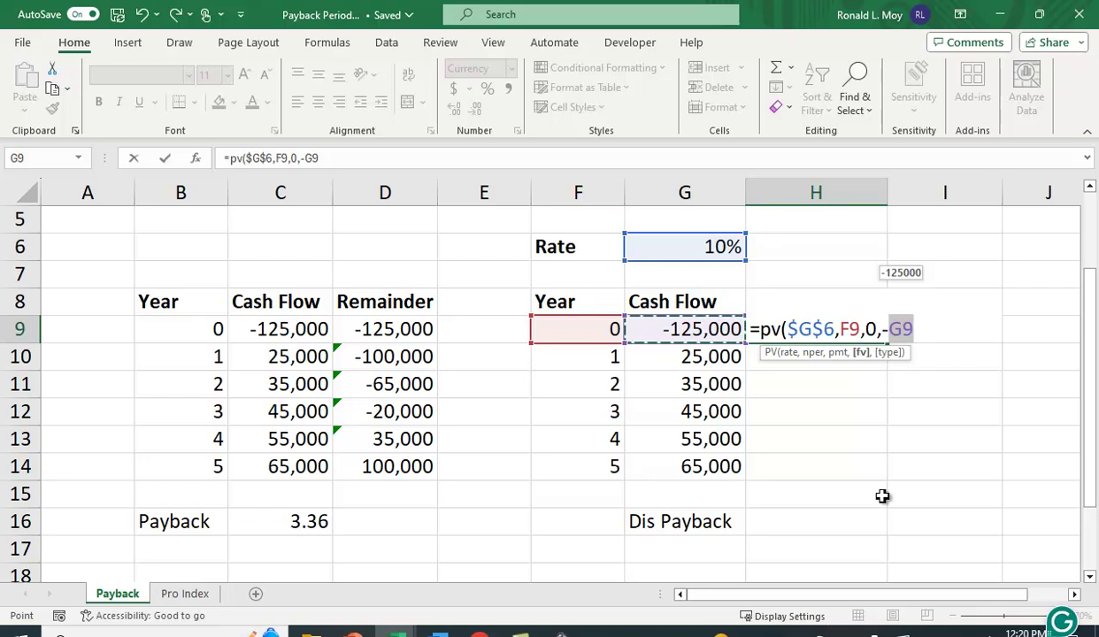
text())
key(Return)
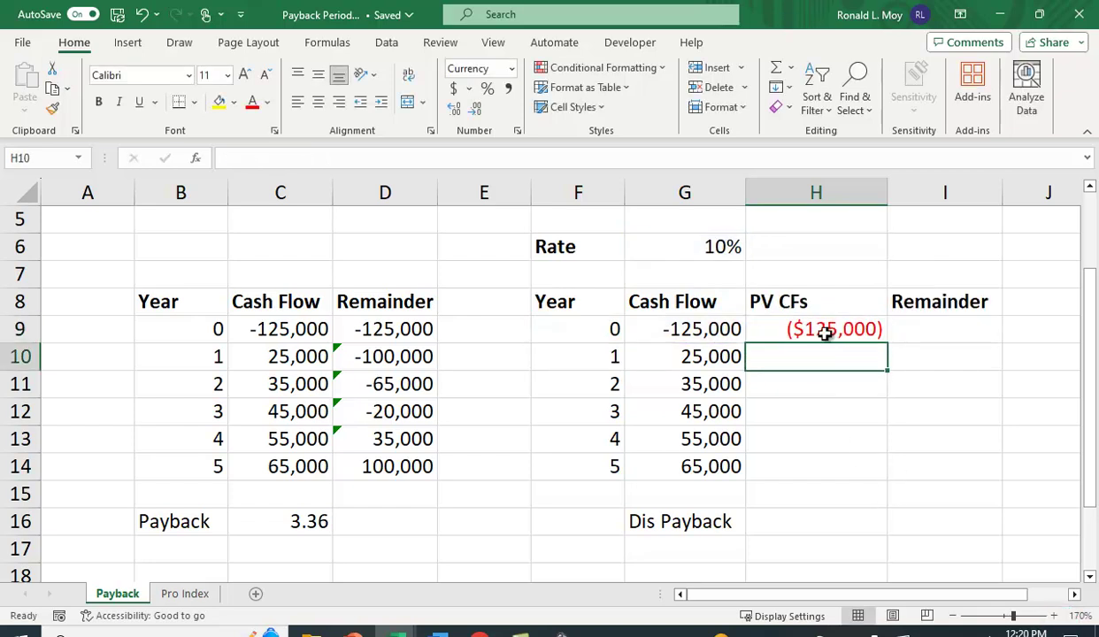
- Fill the PV formula from H9 down to H14, giving $22,727 through $40,360
click(810, 327)
drag(888, 343, 901, 486)
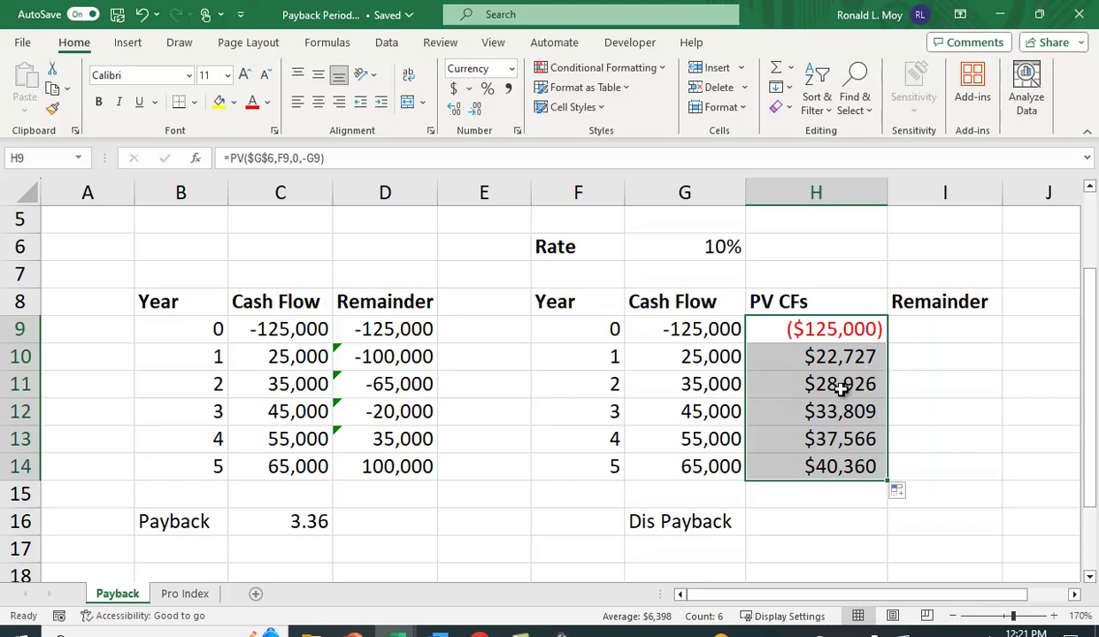
click(841, 390)
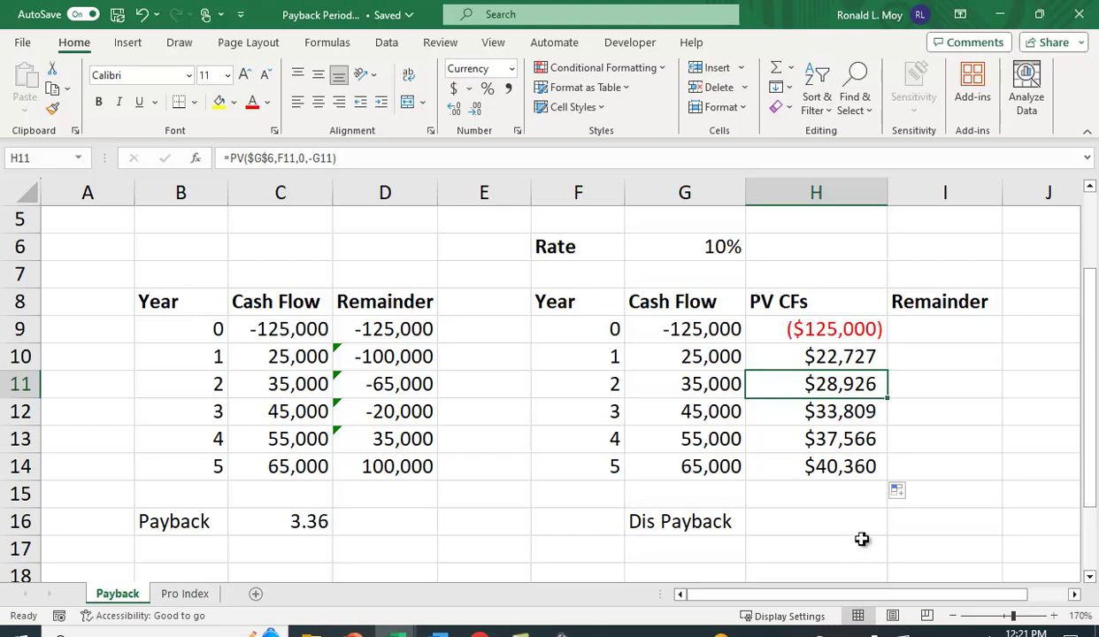
click(935, 332)
- Enter =SUM(H$9:H9) in I9 and fill to I14, running from ($125,000) to $38,388
text(=sum()
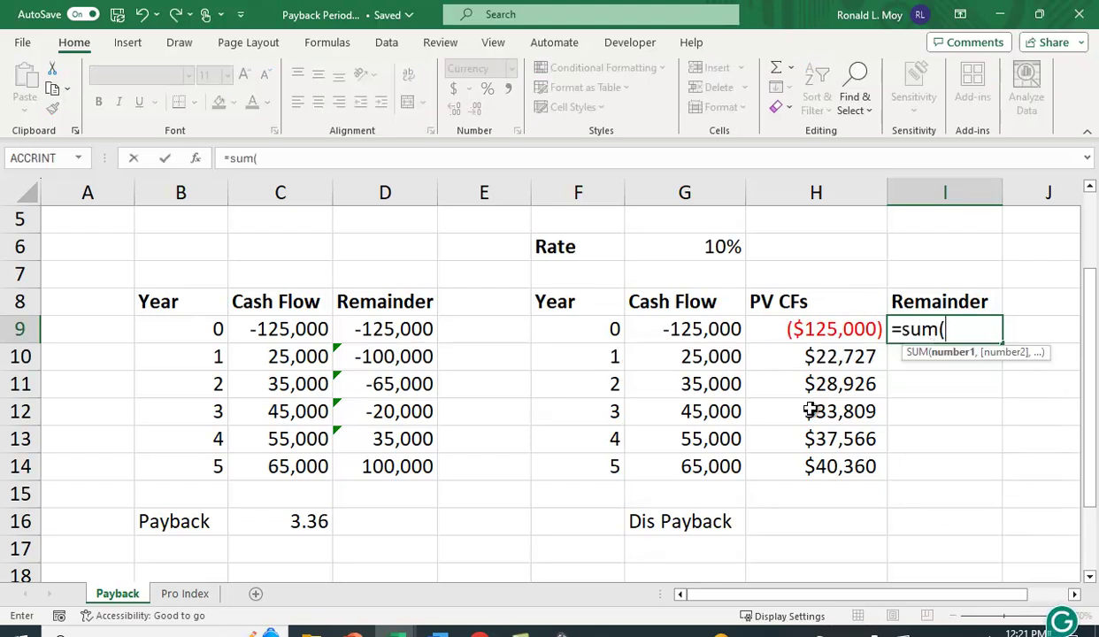
click(805, 325)
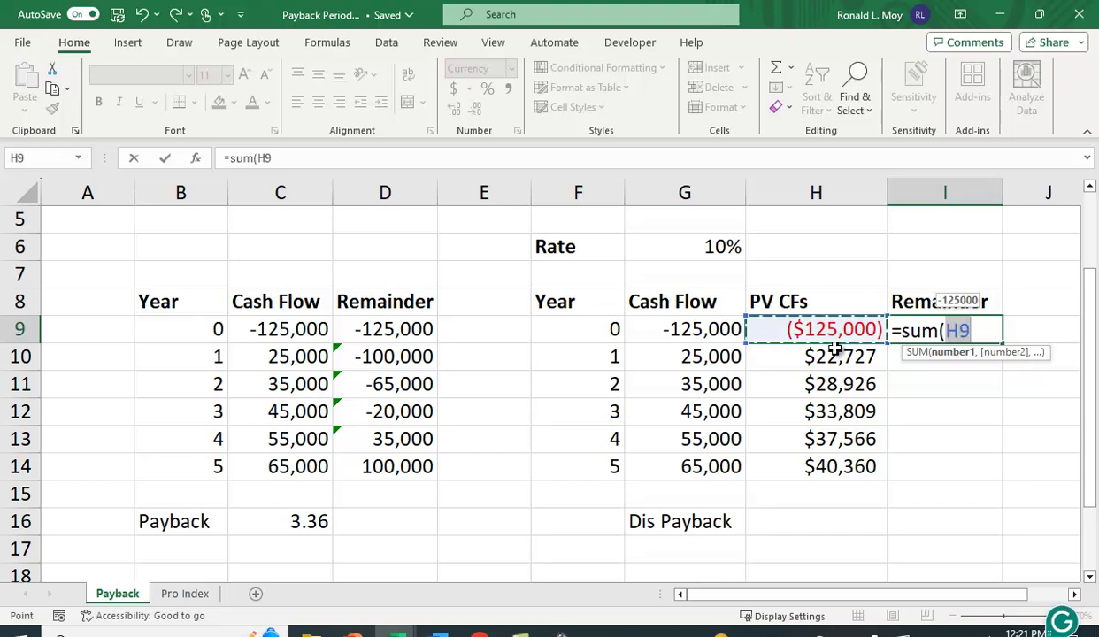
key(F4)
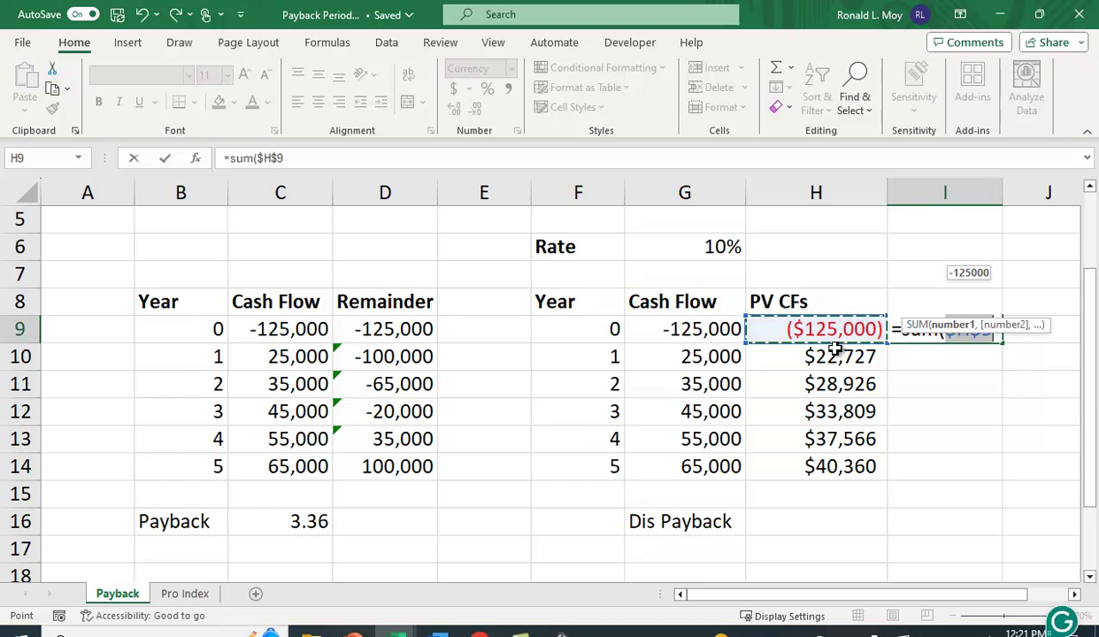
key(F8)
text(h9)
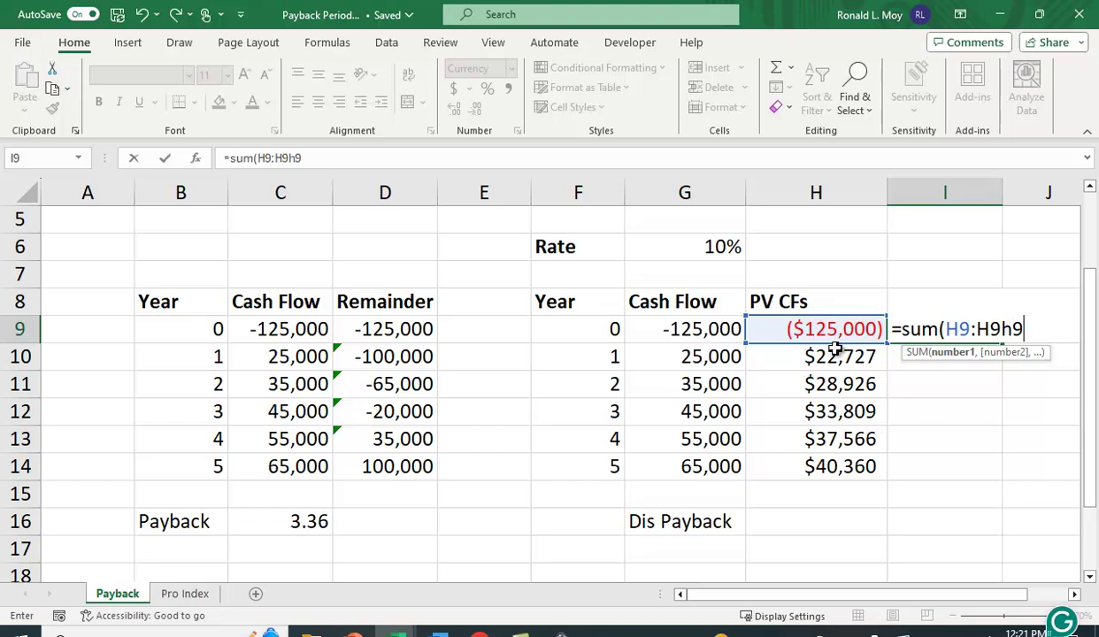
key(BackSpace)
key(BackSpace)
key(BackSpace)
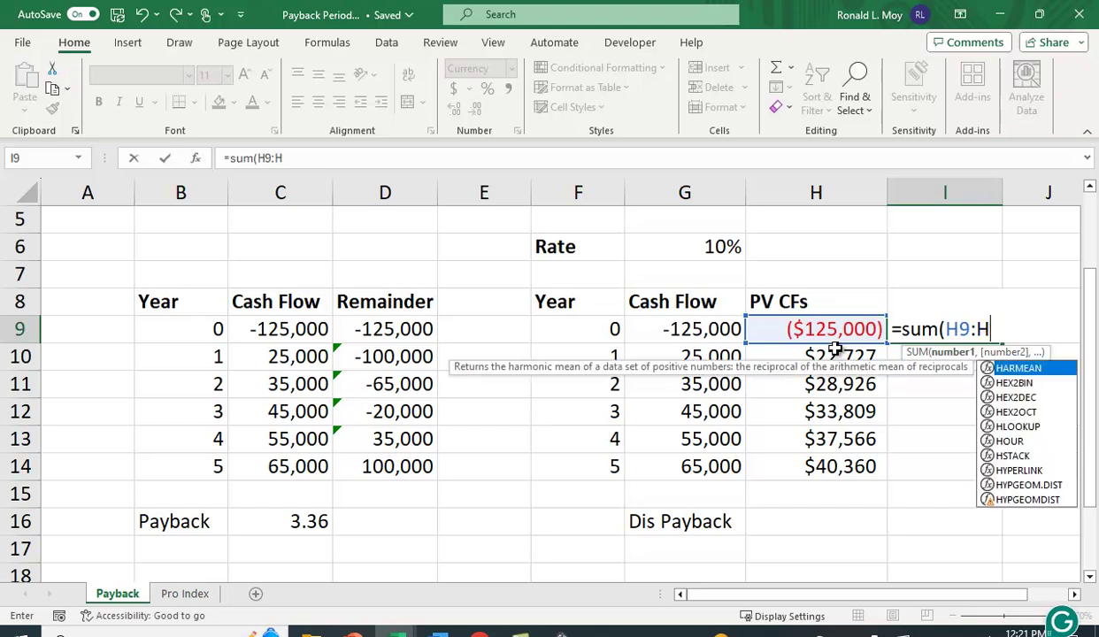
key(BackSpace)
key(BackSpace)
key(BackSpace)
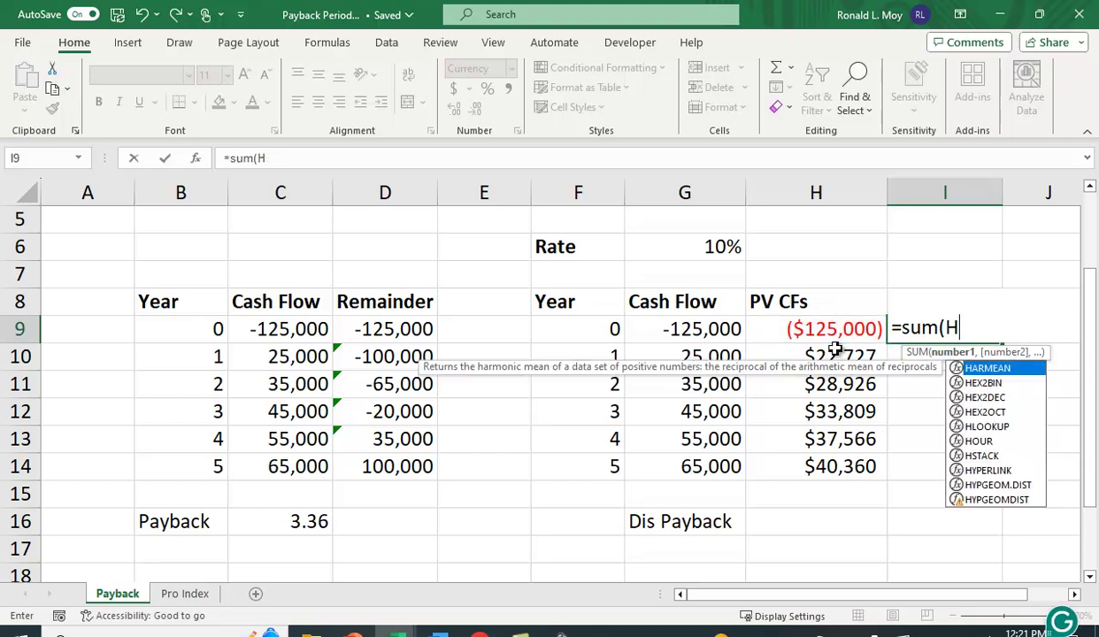
text($)
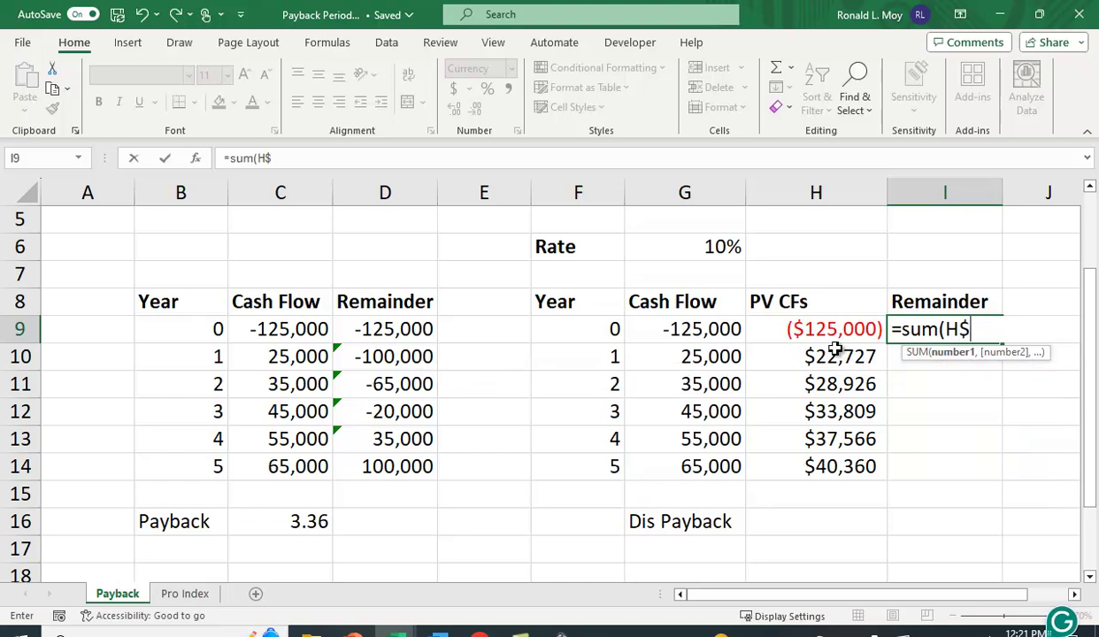
text(9)
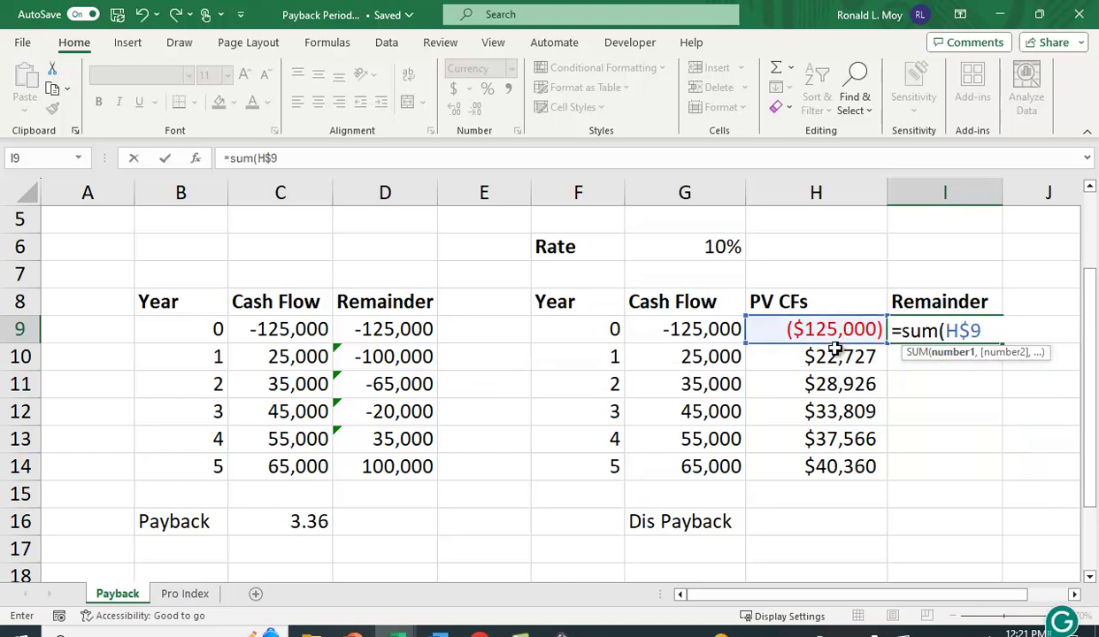
text(:h9)
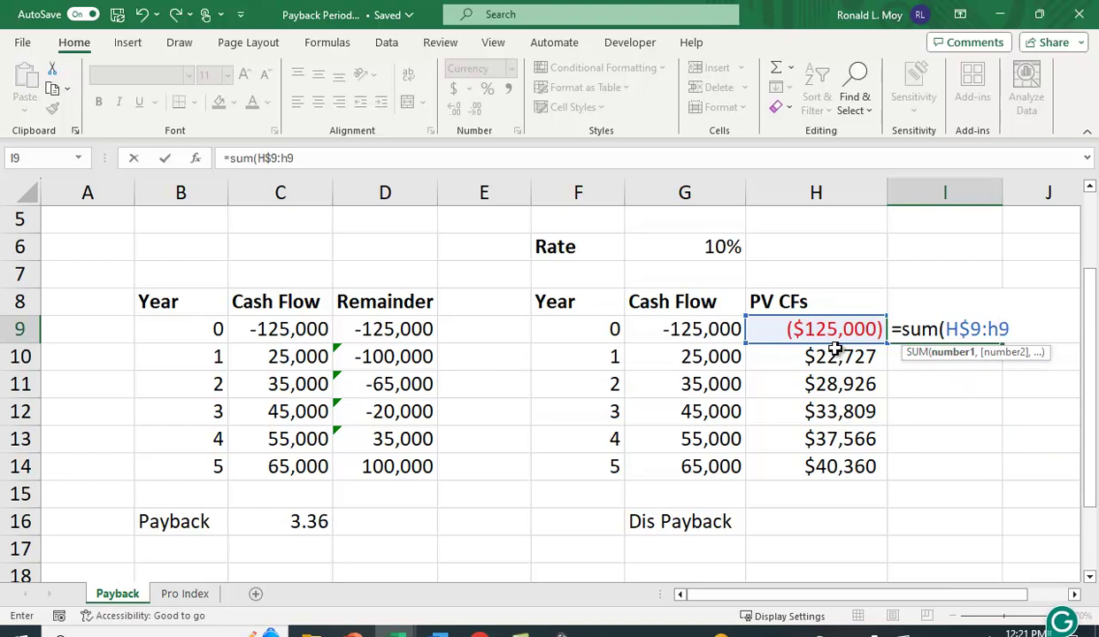
text())
key(Return)
click(974, 334)
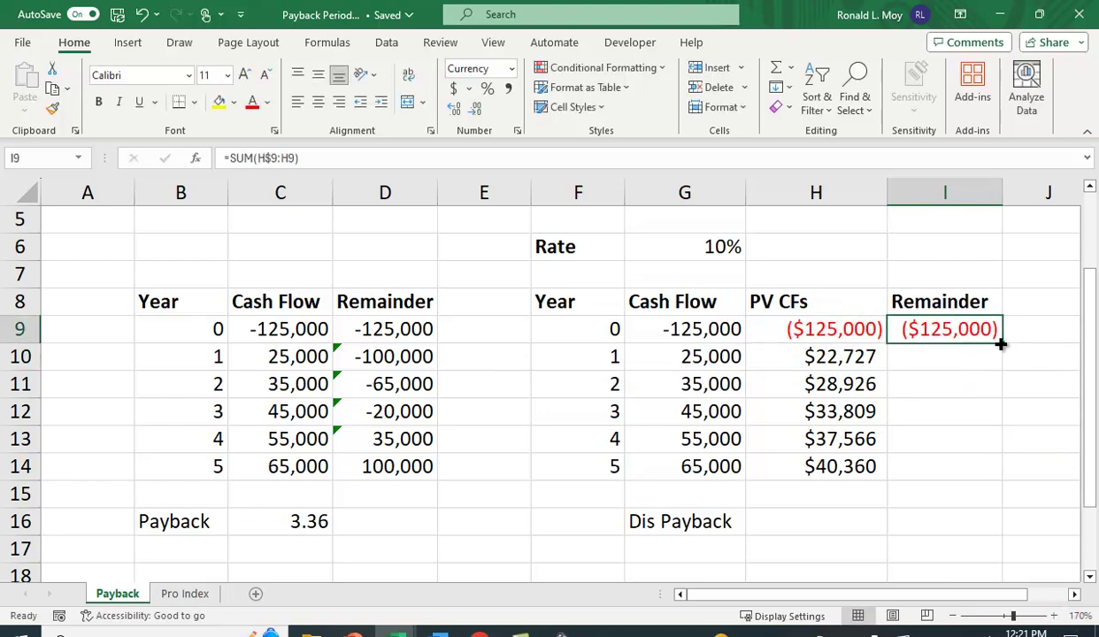
drag(1002, 343, 1011, 483)
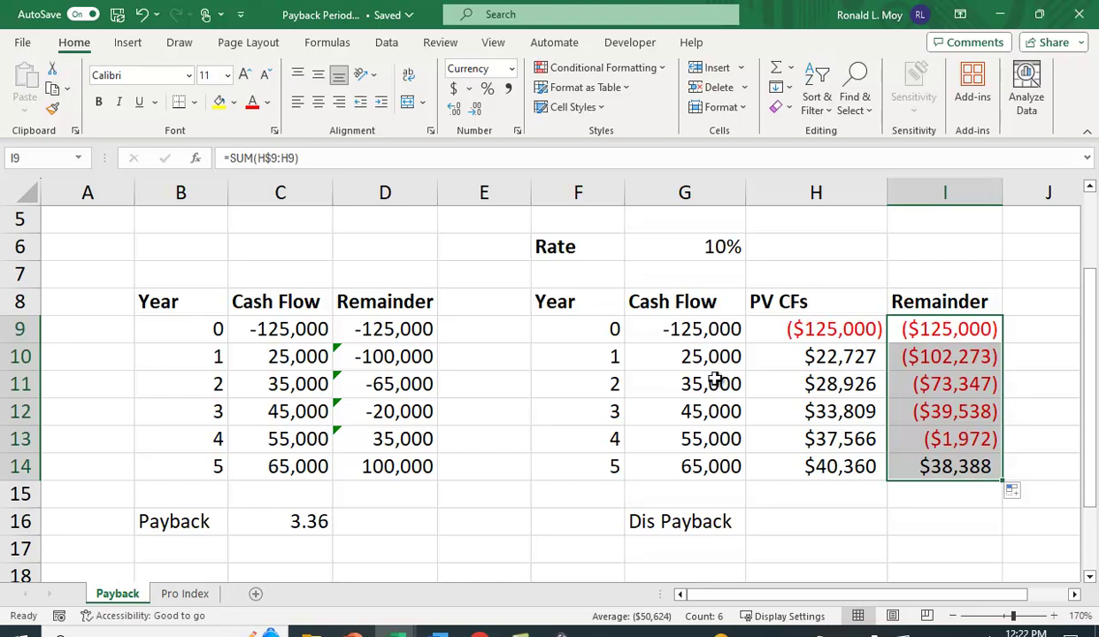
- Enter =4+(-I13/H14) in H16 for a discounted payback of 4.05 years
click(798, 523)
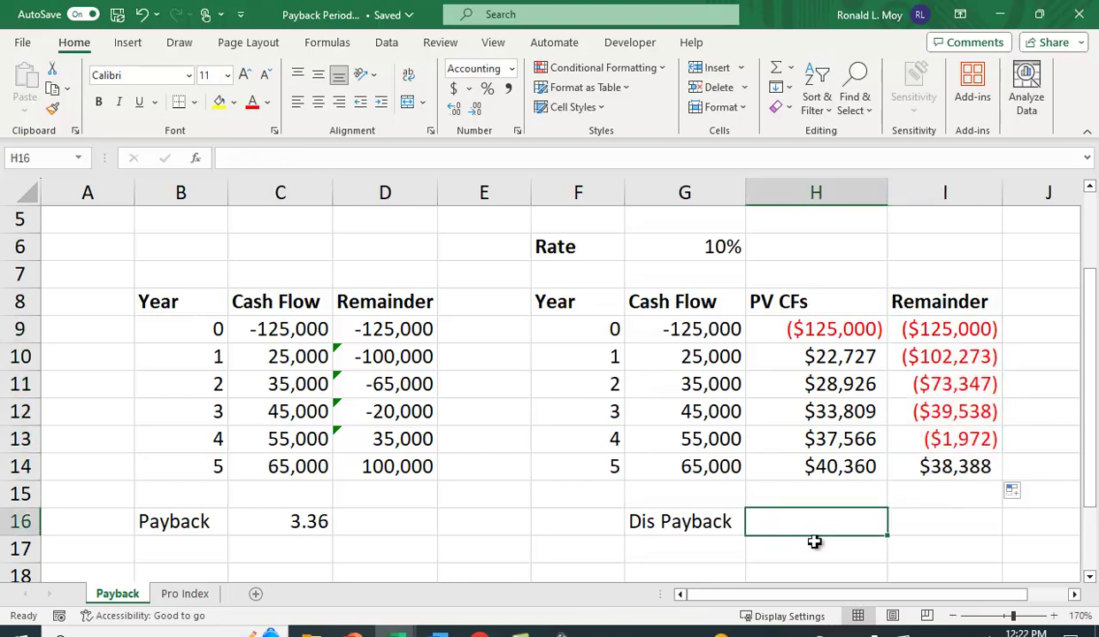
text(4+)
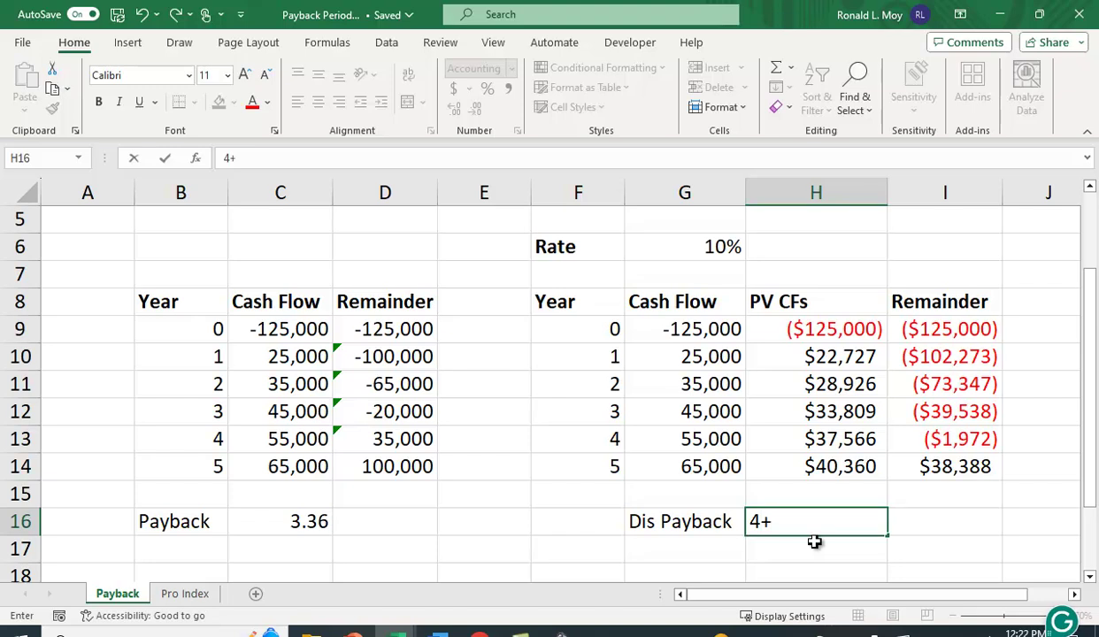
text((-)
click(963, 441)
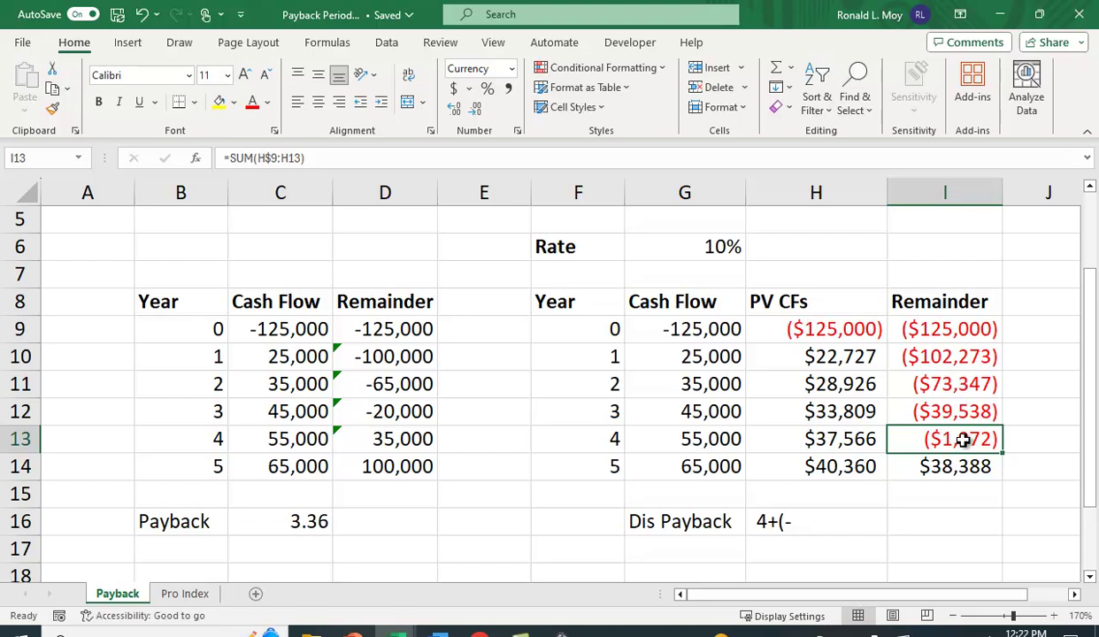
click(827, 529)
key(BackSpace)
text(=)
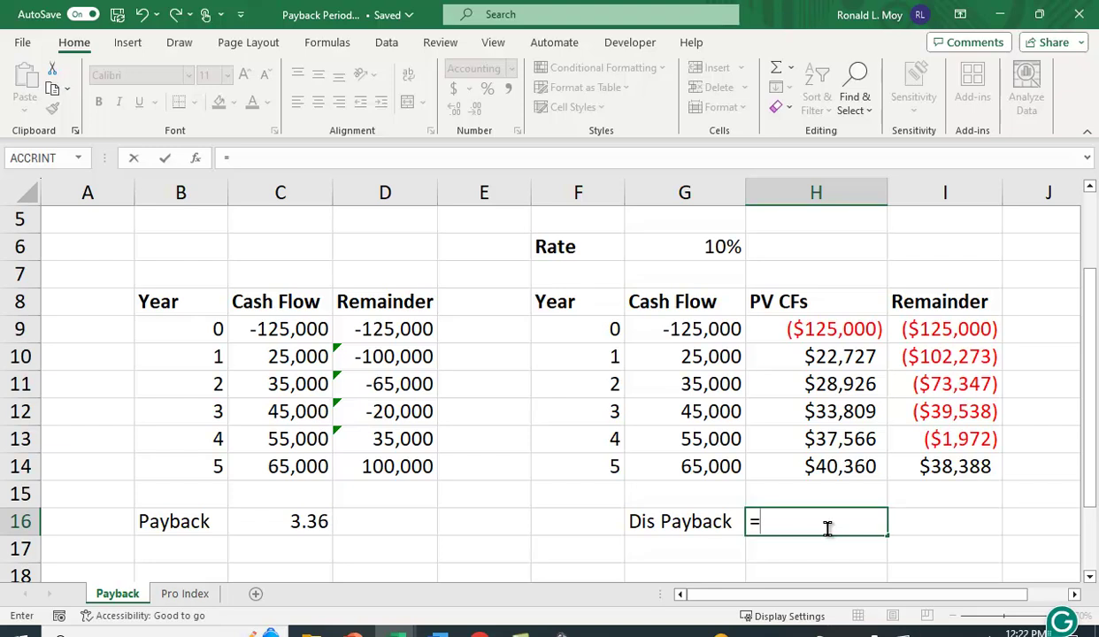
text(4)
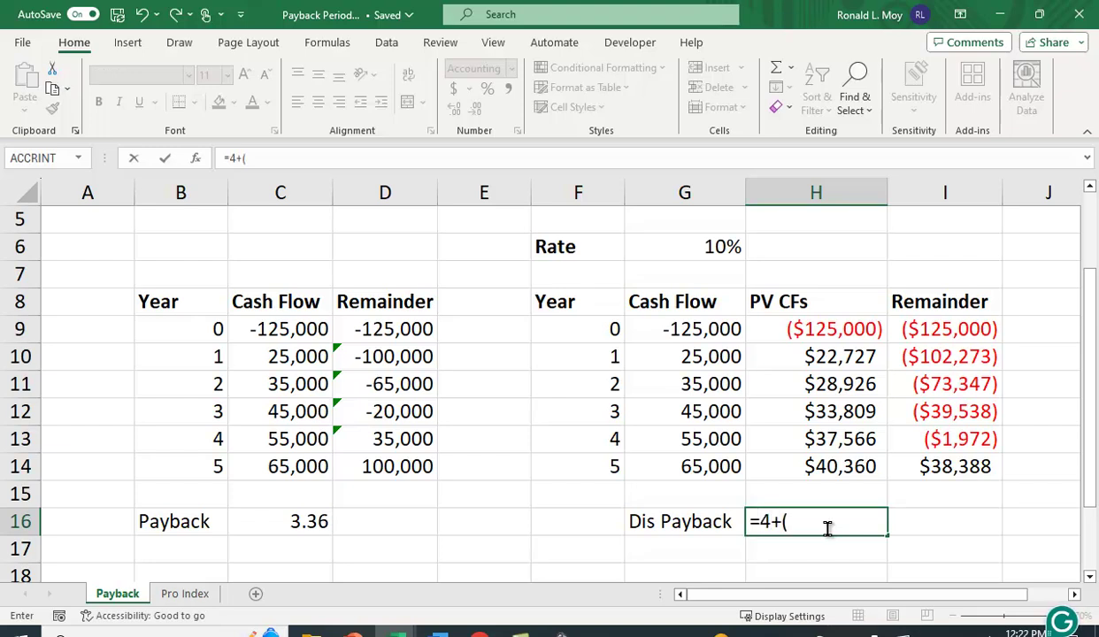
text(+(-)
click(972, 440)
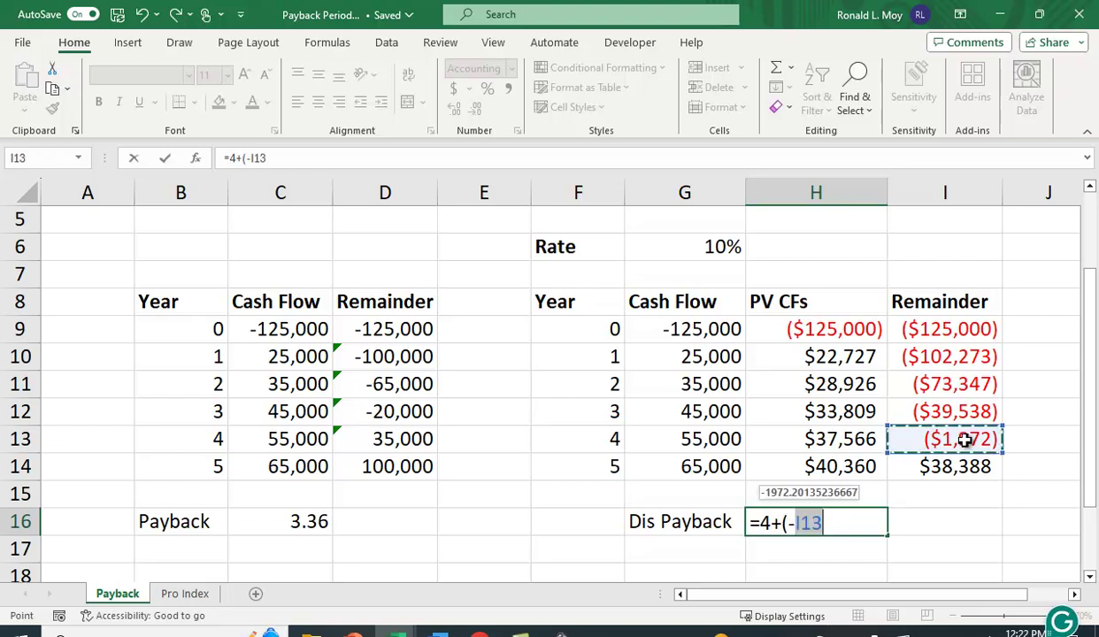
text(/)
scroll(988, 295, up, 1)
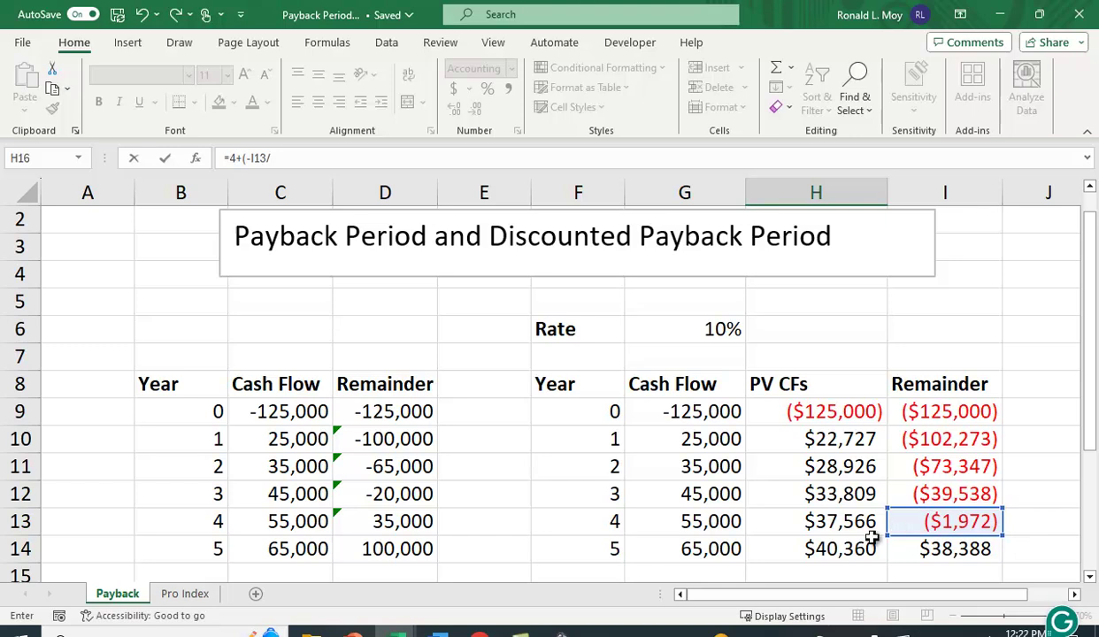
click(842, 552)
scroll(843, 553, down, 1)
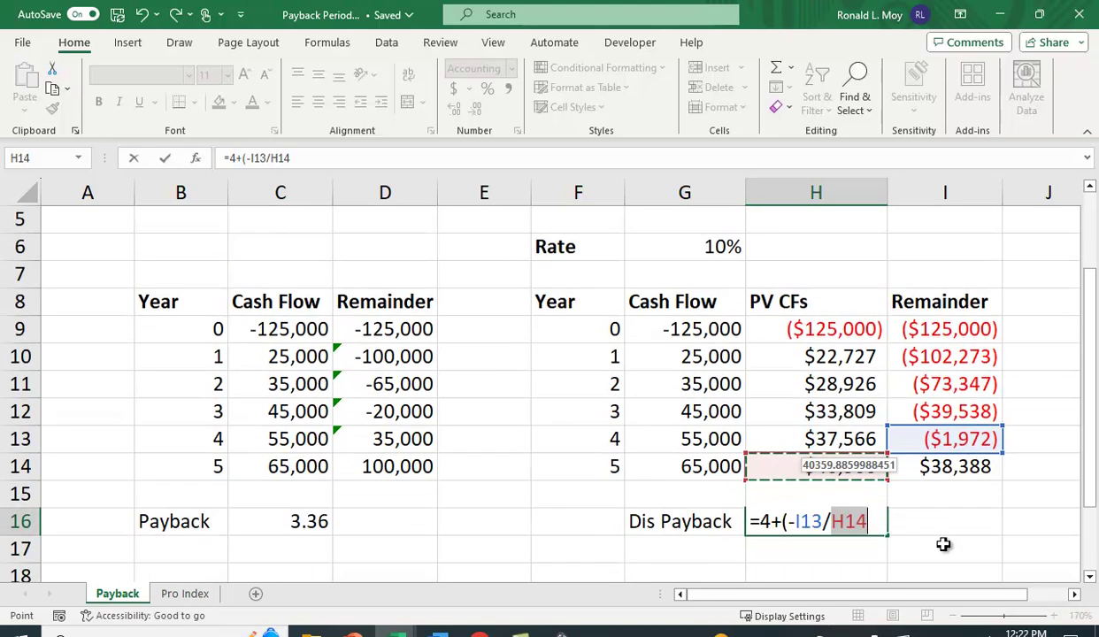
text())
key(Return)
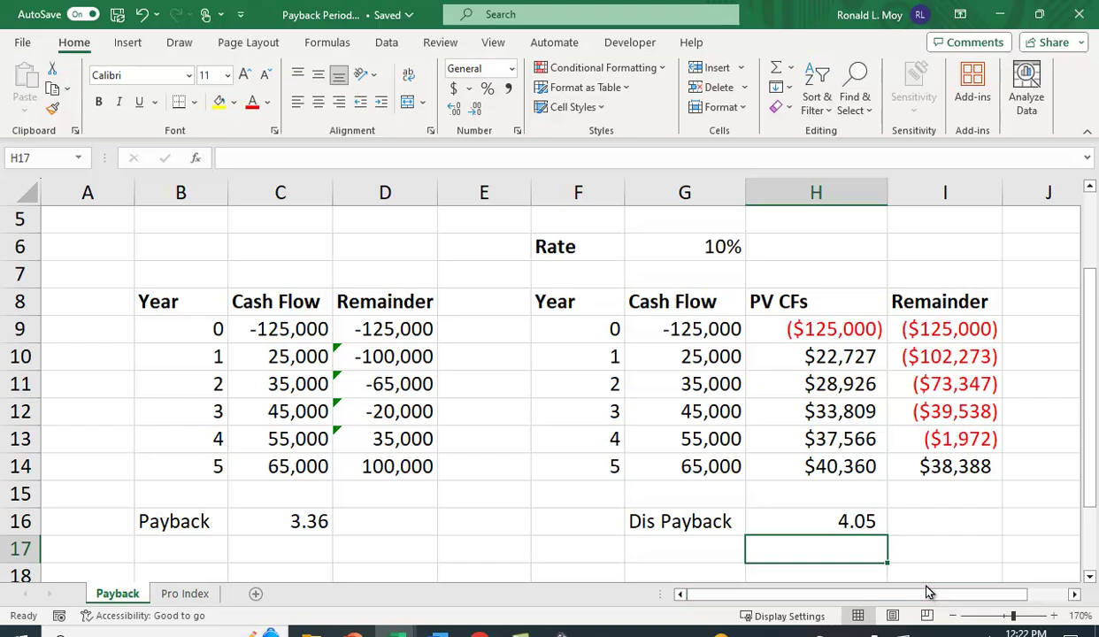